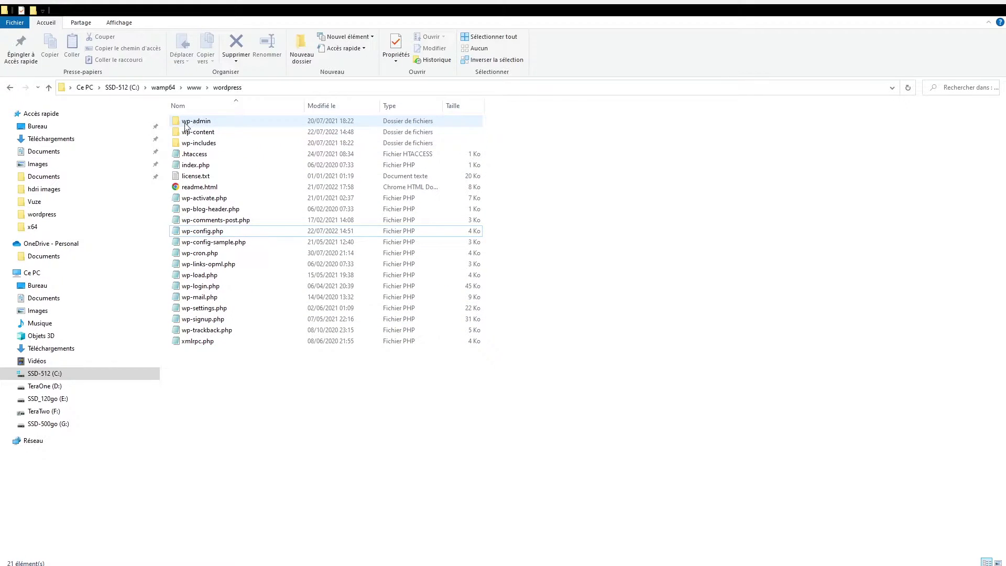
- Examine the contents of the wp-admin and wp-includes folders, returning to the wordpress folder after each
double_click(202, 125)
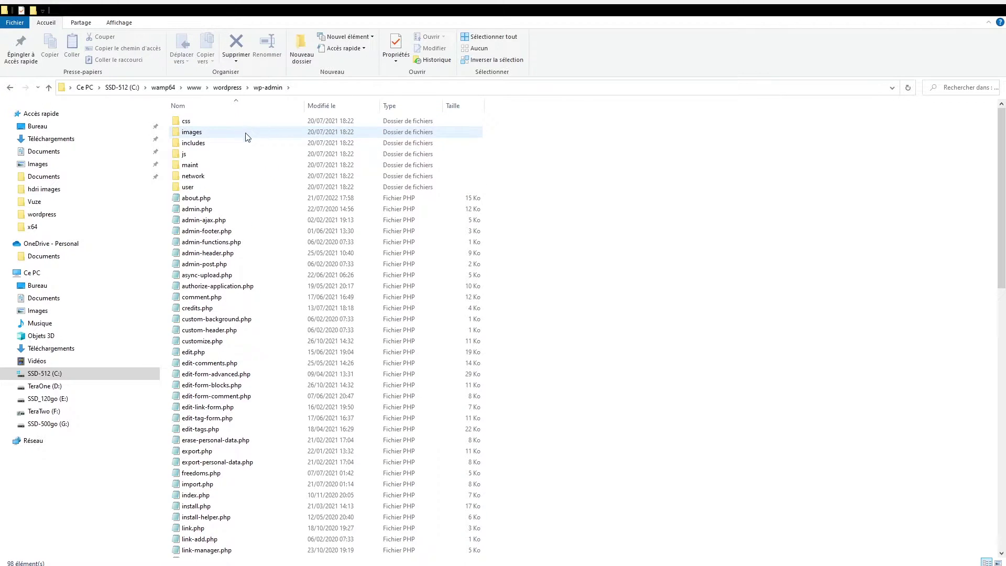
scroll(1002, 183, "down", 6)
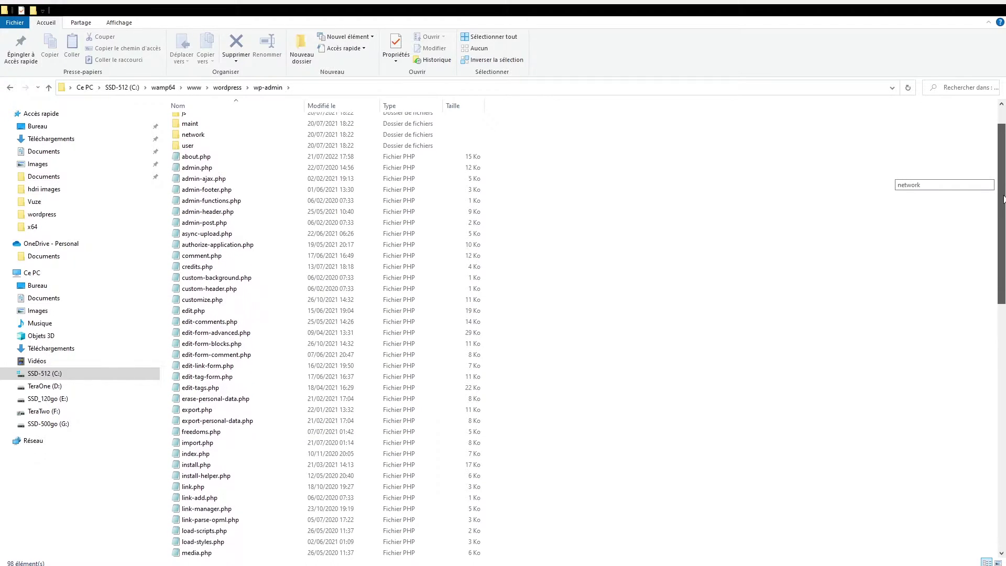
scroll(1002, 183, "up", 6)
mouse_move(1002, 192)
left_mouse_down()
mouse_move(1001, 428)
mouse_move(1002, 189)
left_mouse_up()
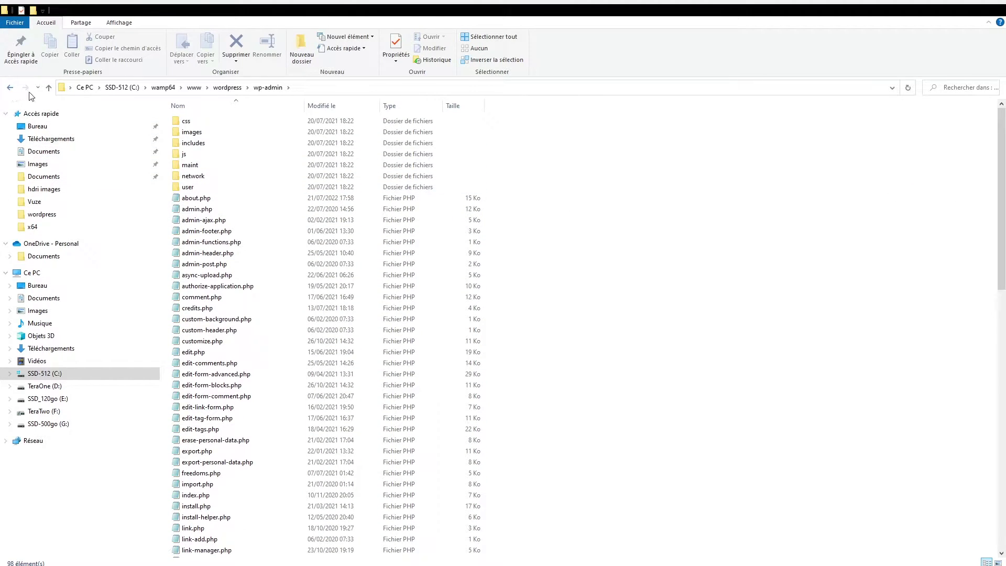
left_click(49, 88)
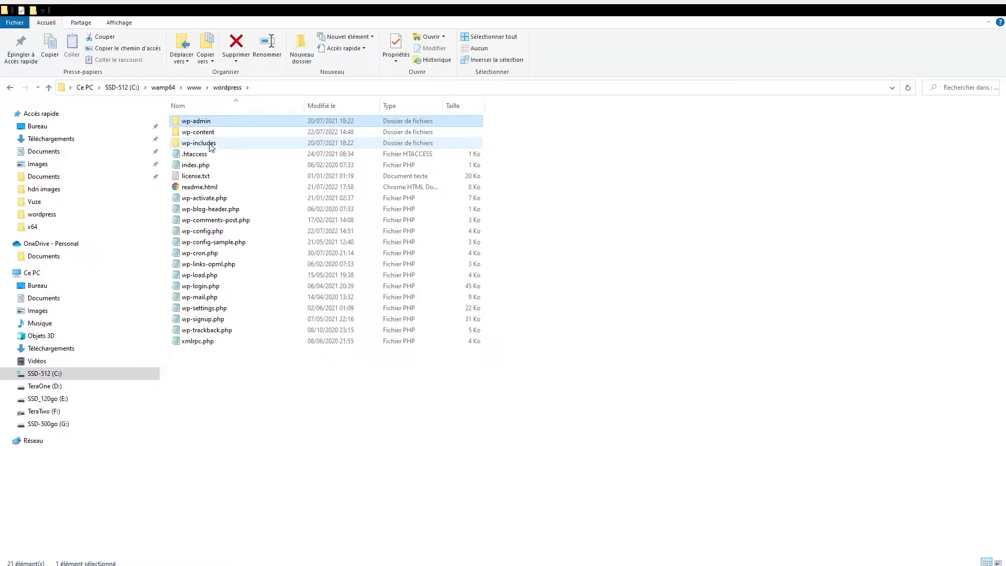
double_click(210, 146)
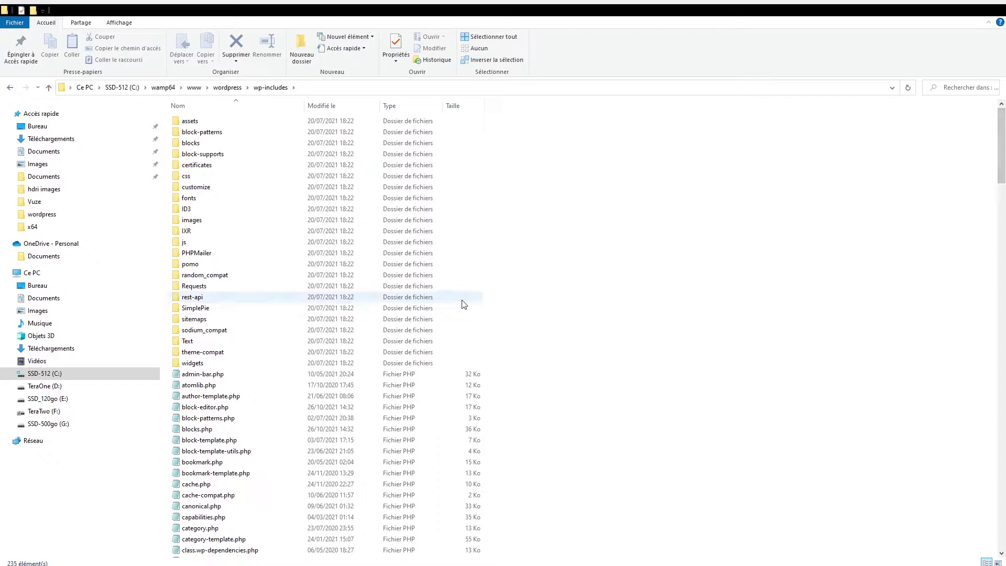
left_click(48, 89)
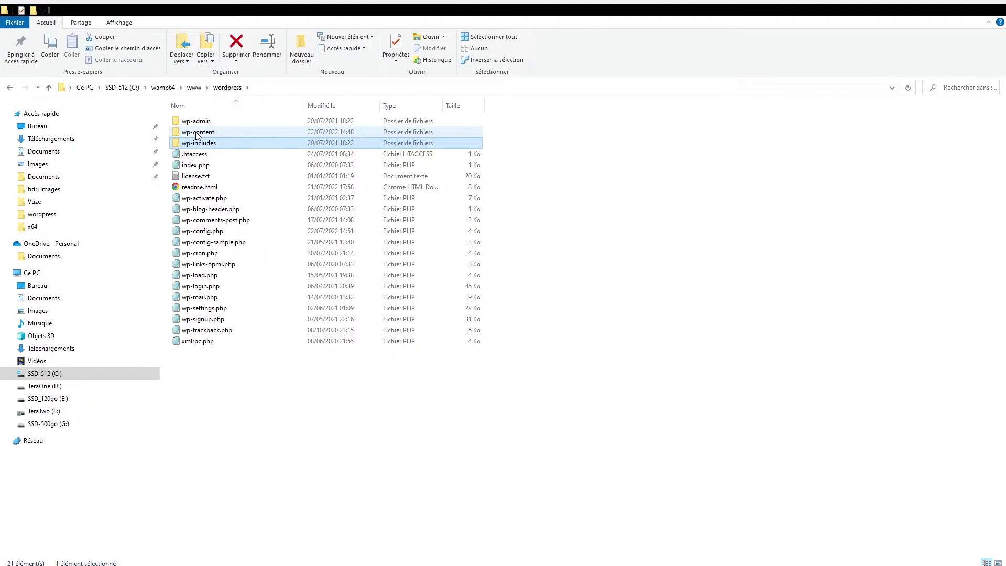
- Open wp-content and view its languages subfolder, then return to wp-content
double_click(197, 134)
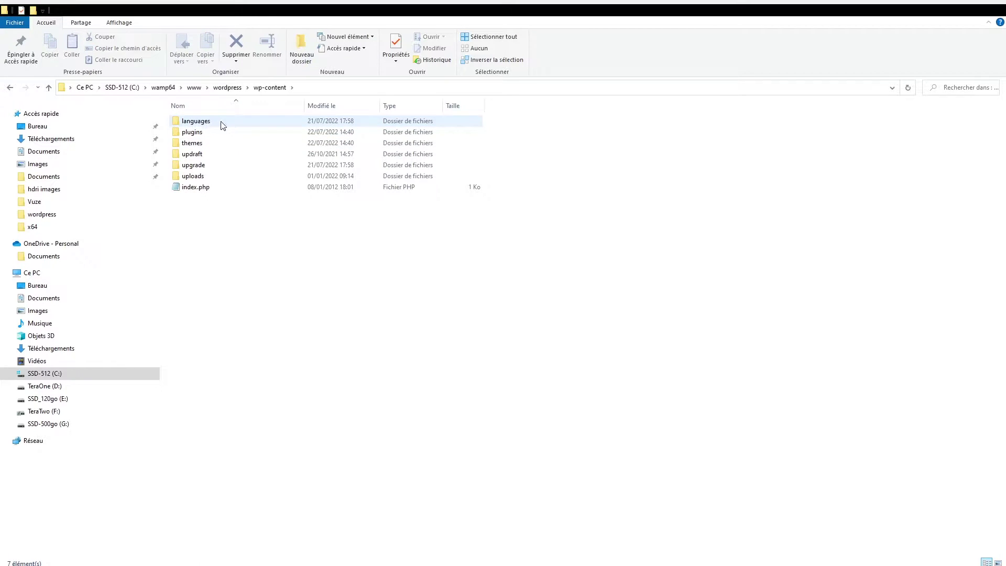
double_click(204, 124)
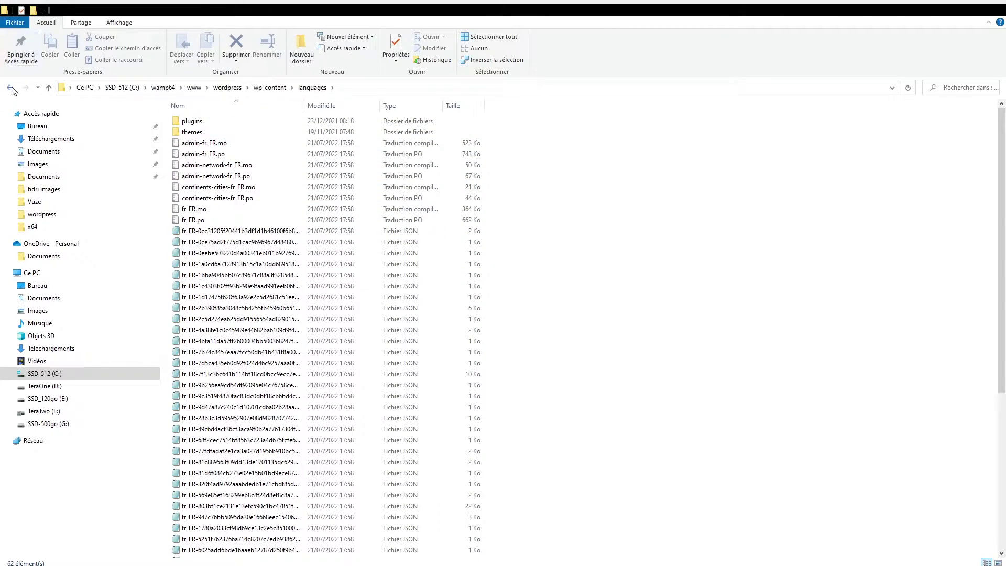
left_click(47, 88)
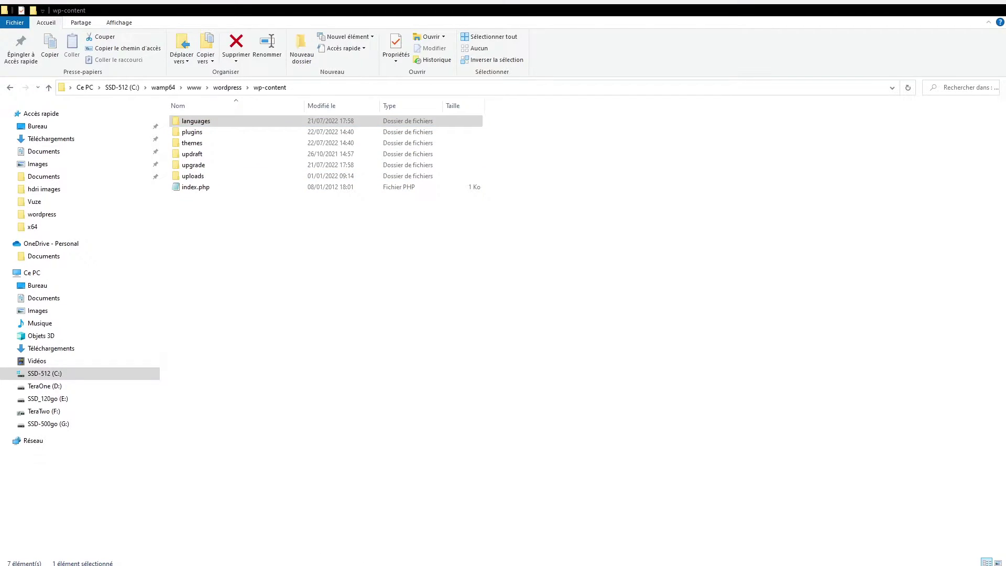
- Open the uploads folder and inspect the 08, 09, 11 and 12 month folders inside 2020, then return to uploads
double_click(192, 177)
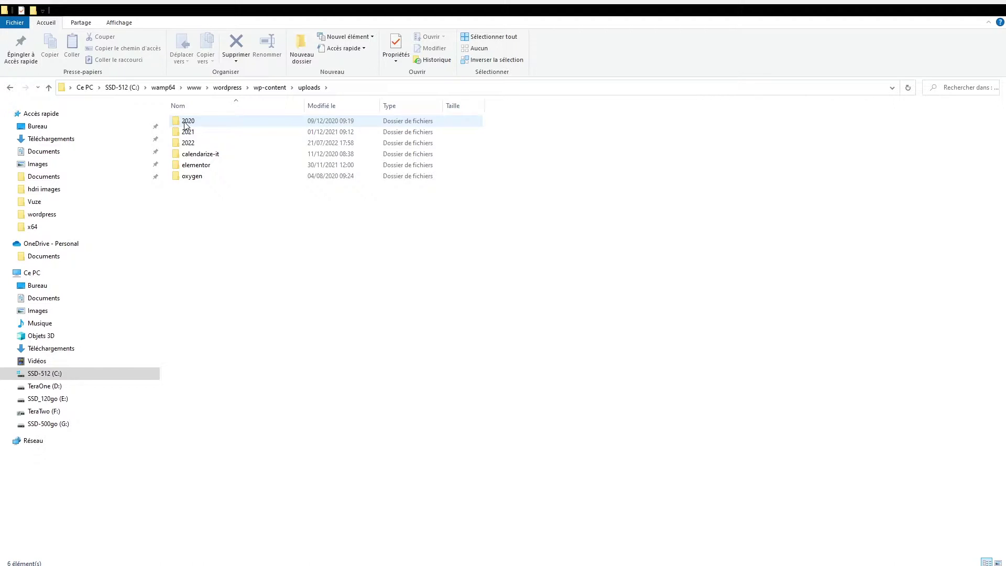
left_click(194, 125)
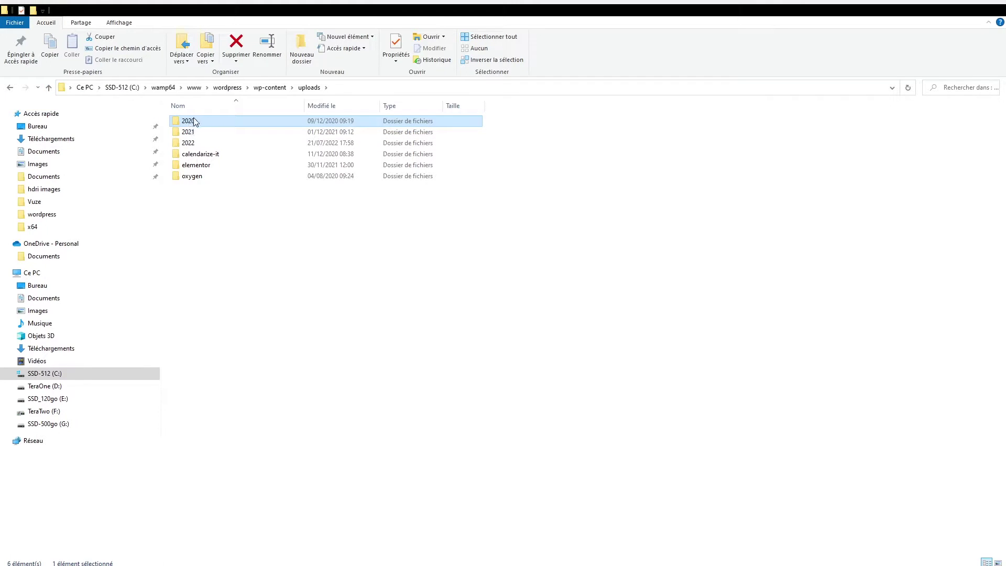
double_click(184, 124)
double_click(194, 126)
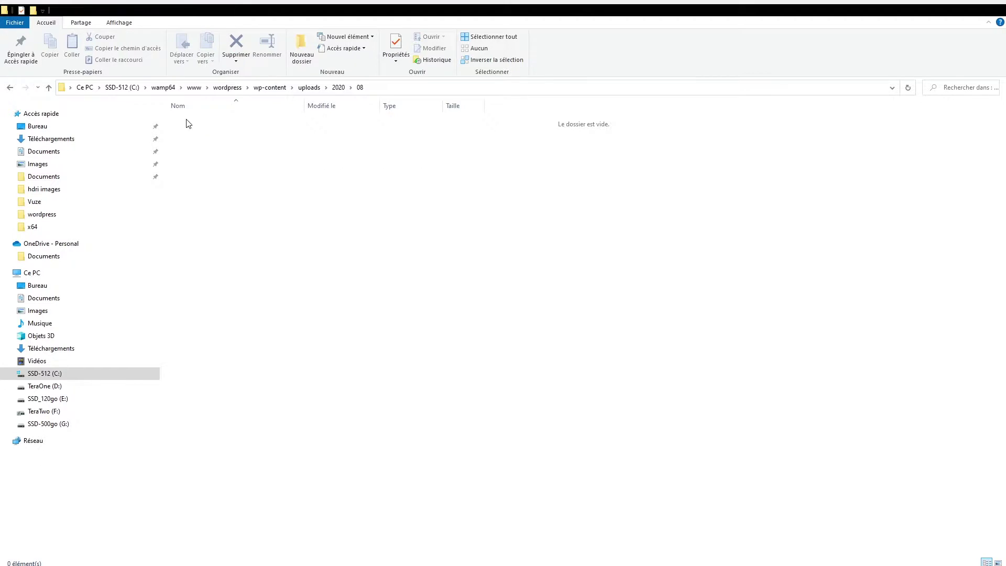
left_click(338, 87)
double_click(198, 131)
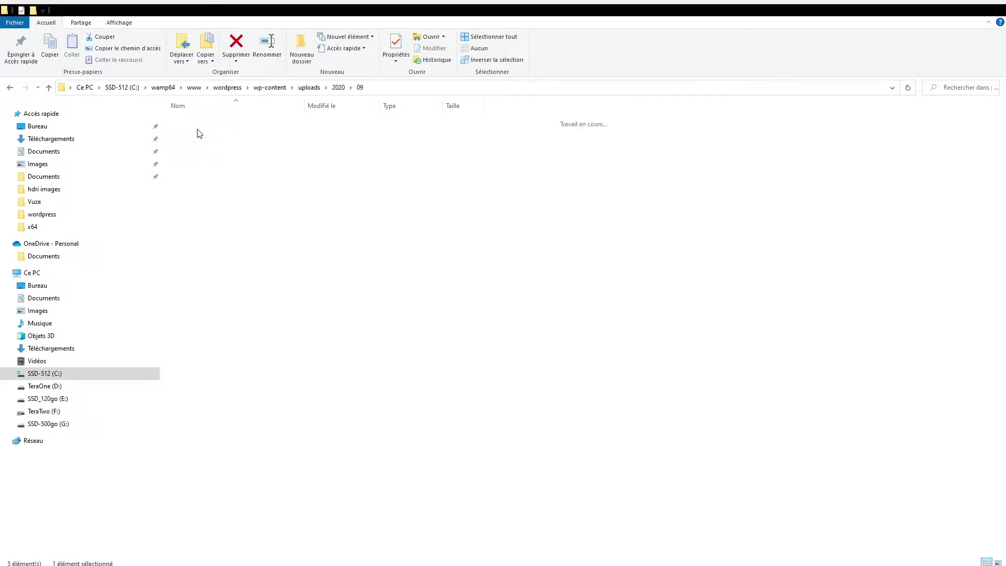
left_click(335, 88)
double_click(223, 154)
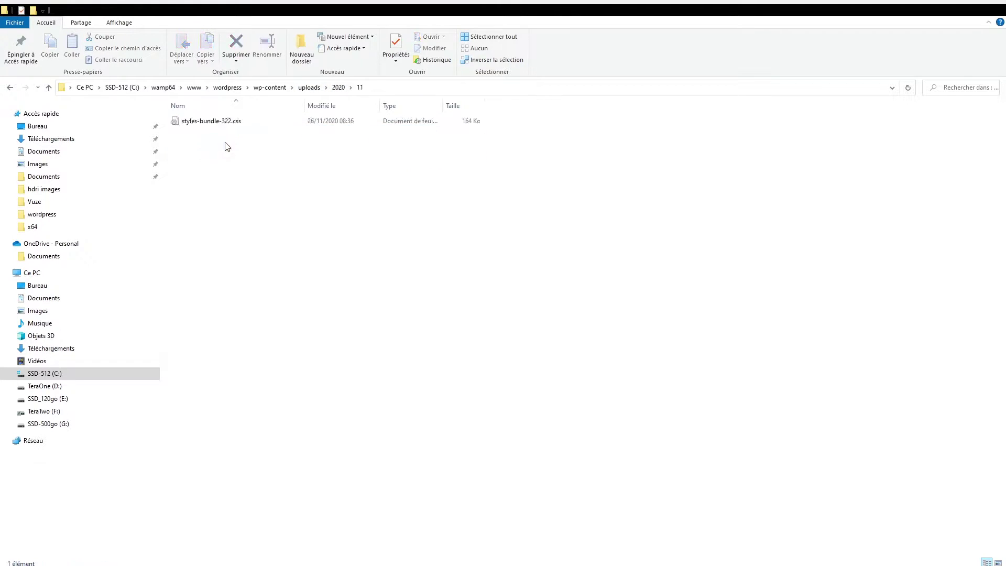
left_click(338, 87)
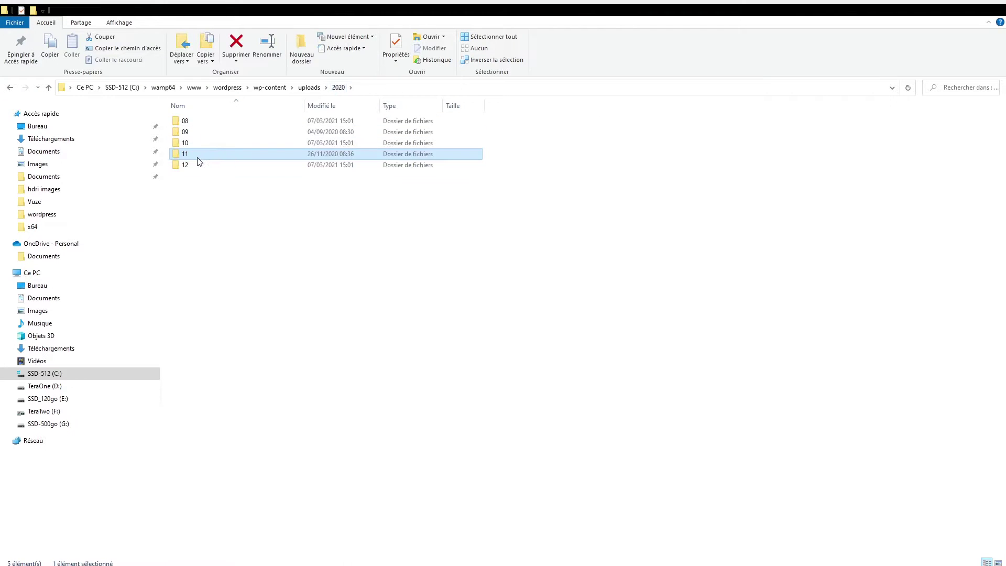
double_click(198, 166)
left_click(309, 87)
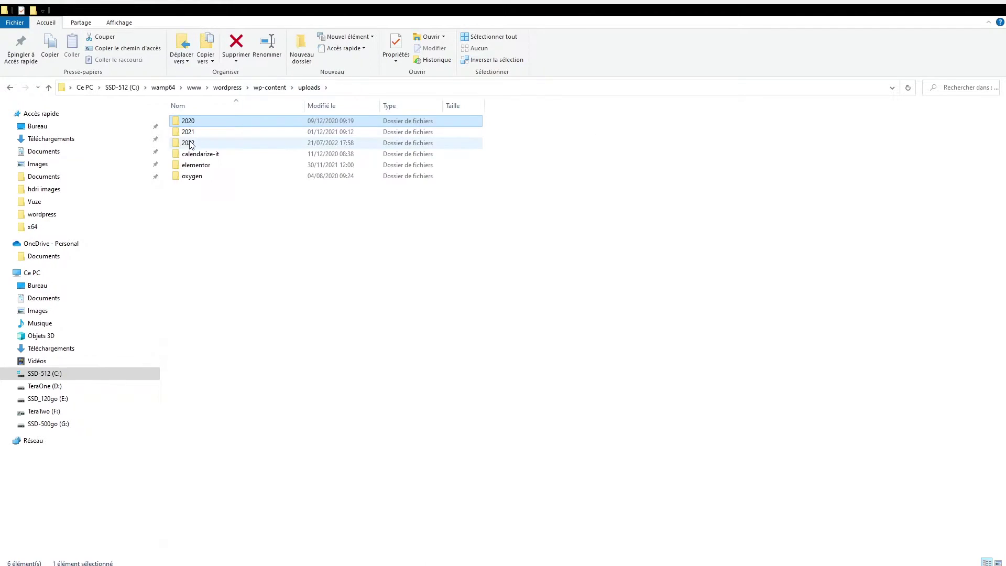
- Inspect the 01, 06 and 07 month folders inside uploads' 2022 folder, then return to wp-content
double_click(207, 142)
double_click(211, 122)
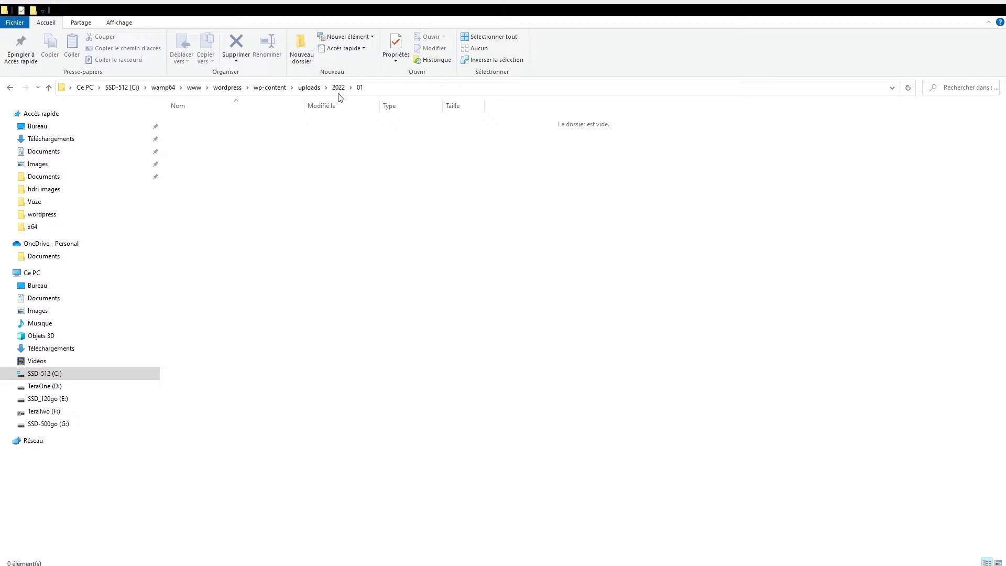
left_click(338, 87)
double_click(217, 132)
left_click(340, 87)
double_click(224, 143)
left_click(338, 87)
left_click(312, 88)
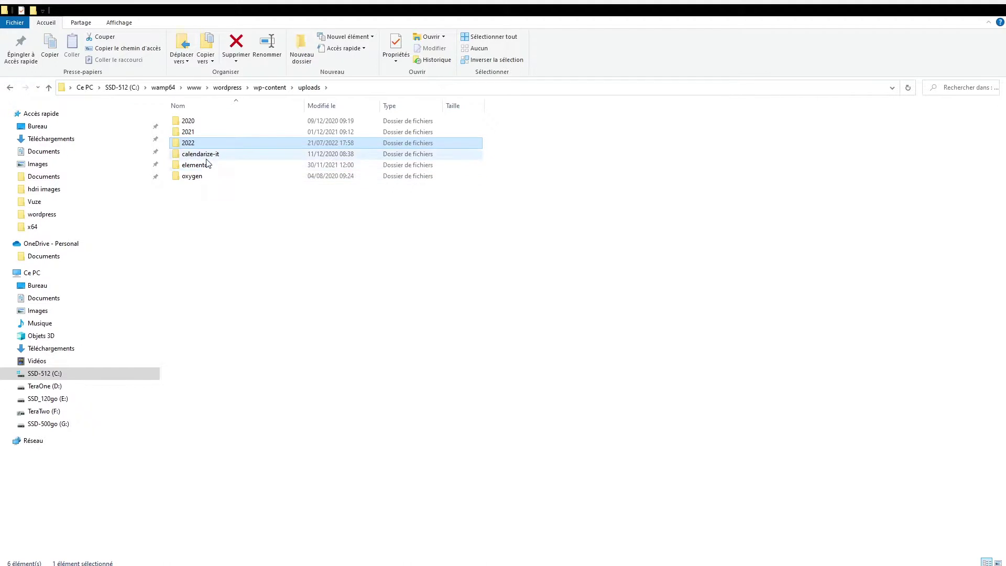
left_click(271, 88)
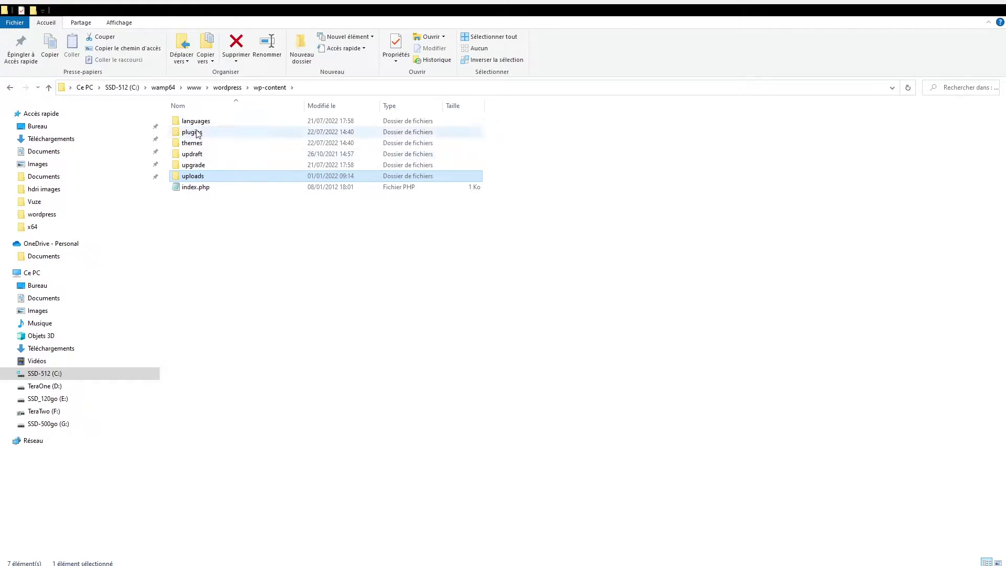
- View the list of month folders in uploads/2022 again and go back up to wp-content
double_click(197, 179)
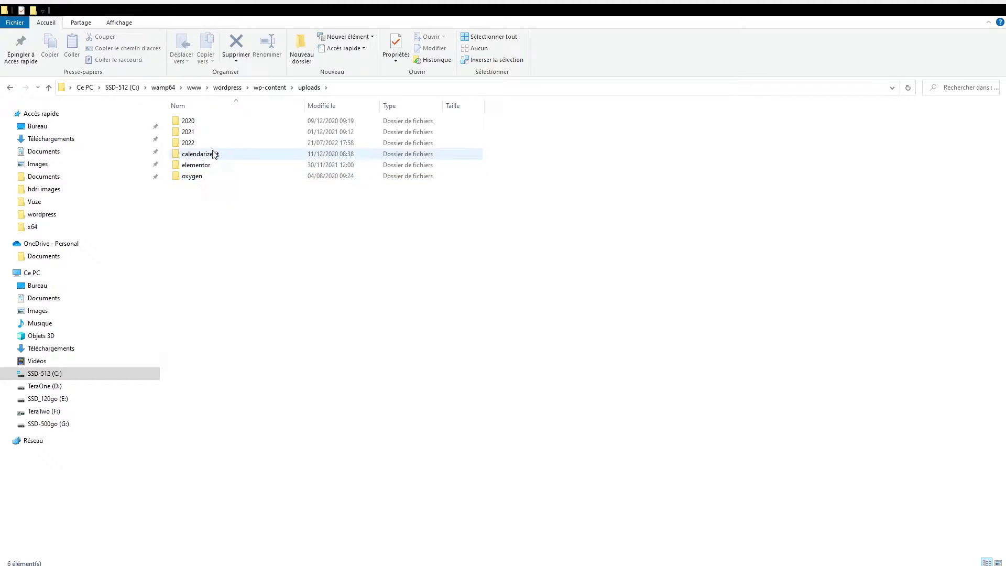
double_click(192, 144)
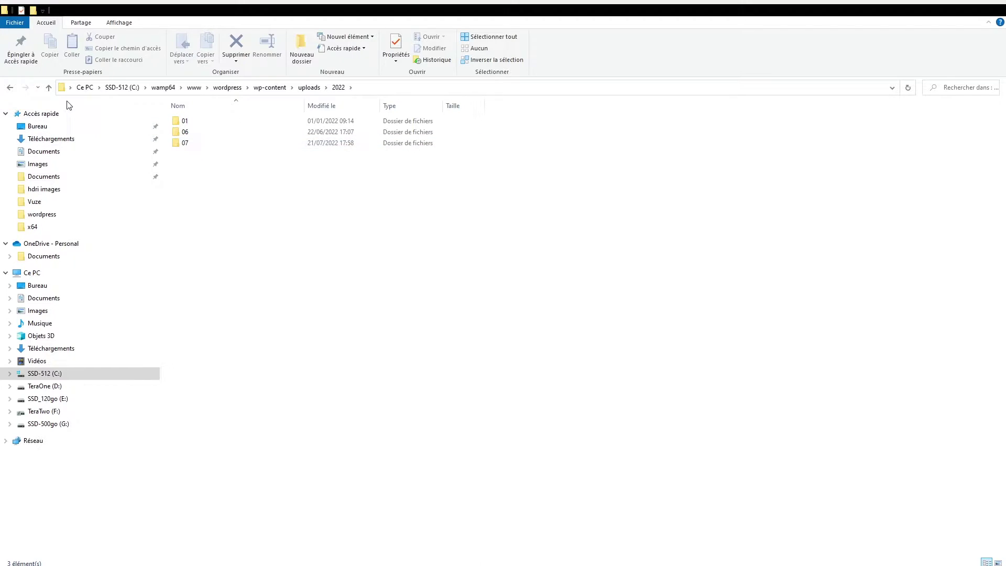
left_click(50, 89)
left_click(49, 89)
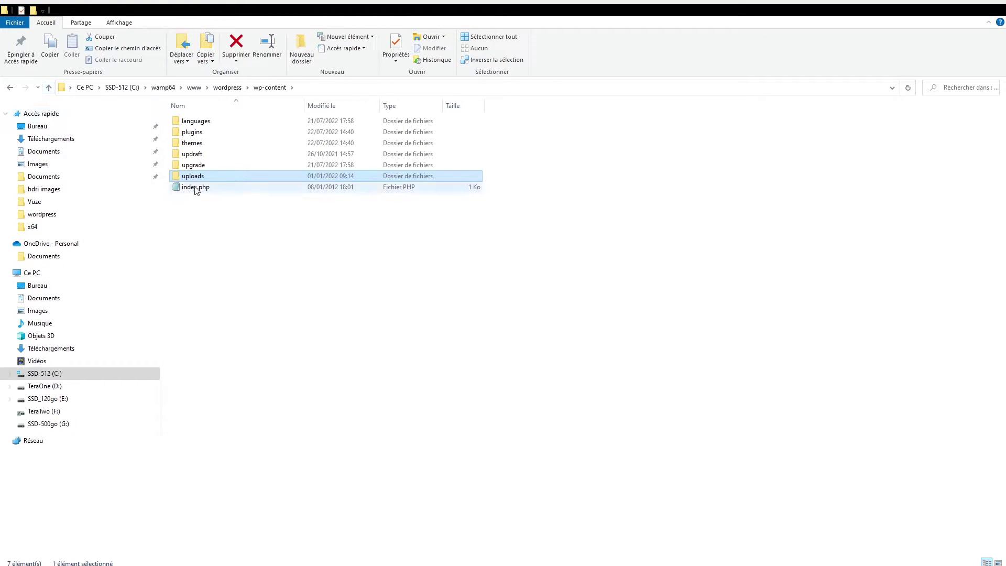
- Review the plugins folder in wp-content, then open the themes folder
double_click(202, 136)
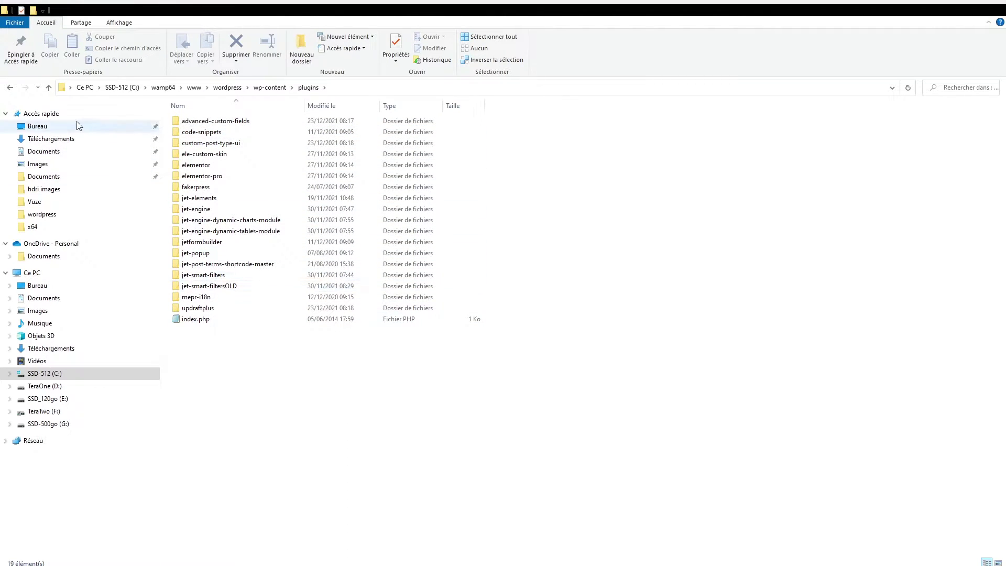
left_click(50, 89)
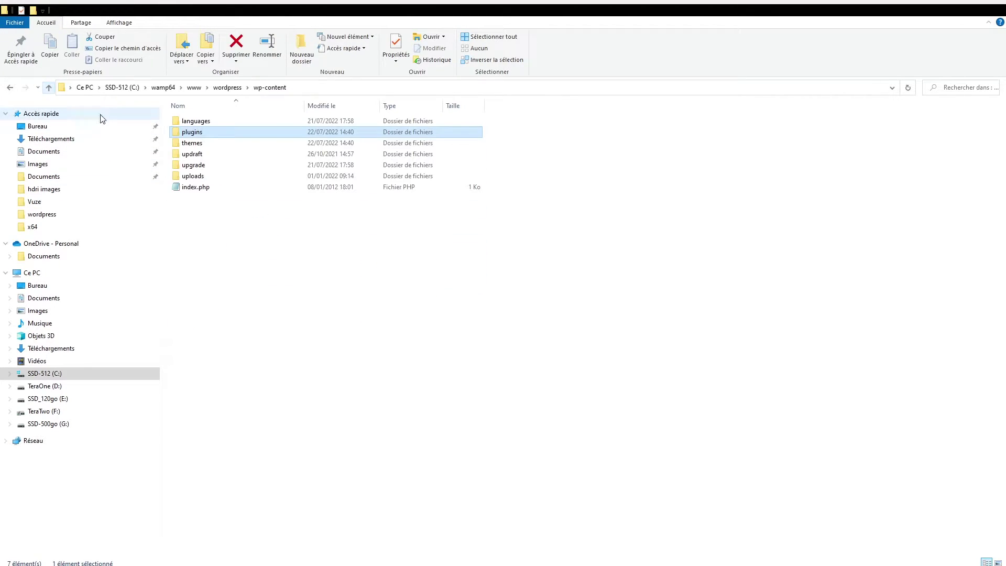
double_click(193, 144)
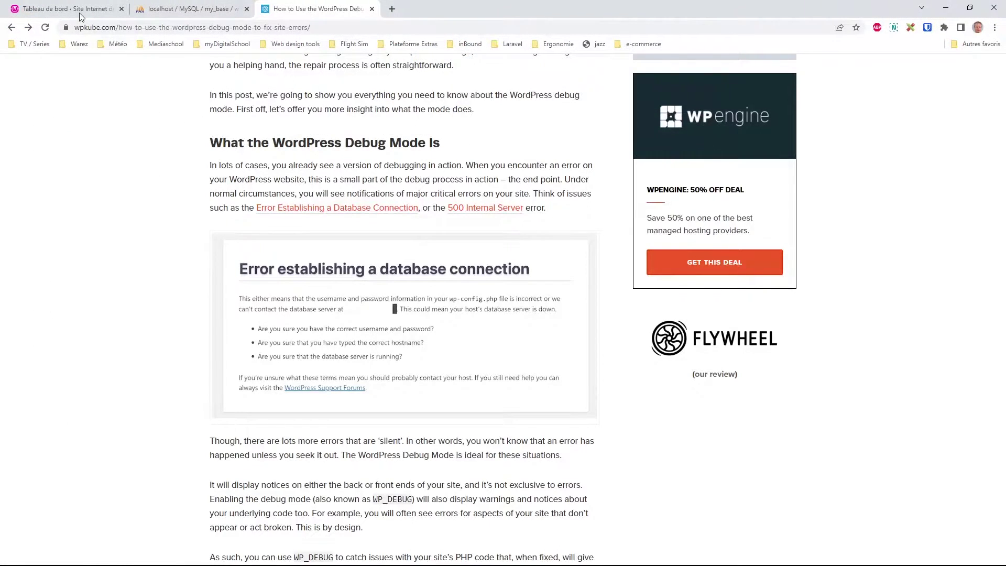
- Switch to the WordPress dashboard in the browser and install the OceanWP theme from the popular themes
left_click(66, 9)
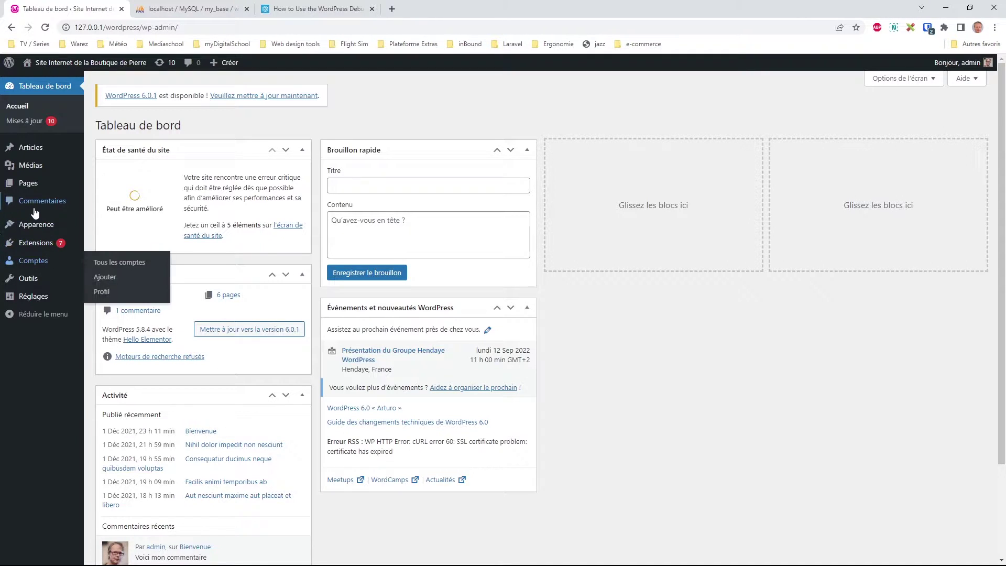
left_click(109, 228)
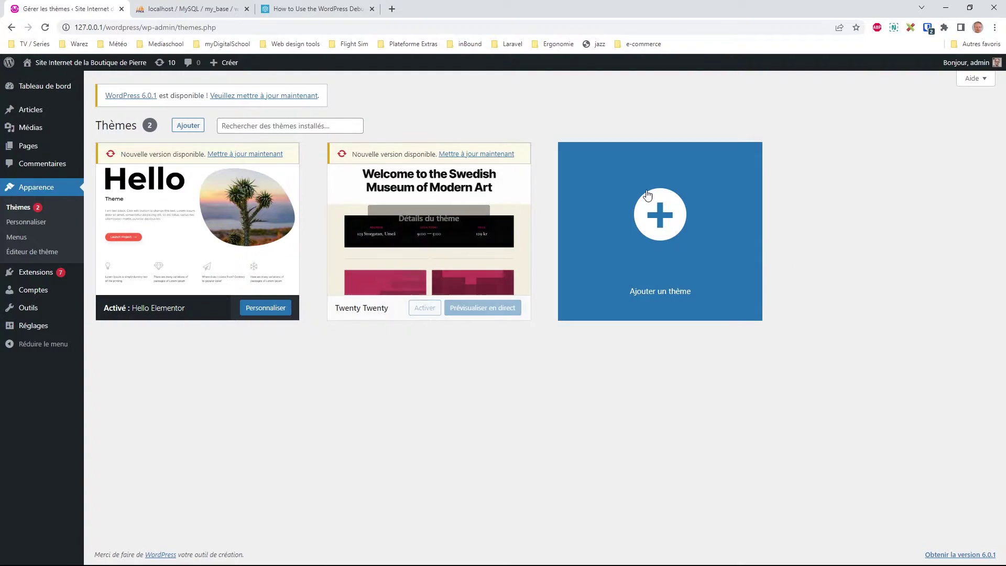
left_click(668, 217)
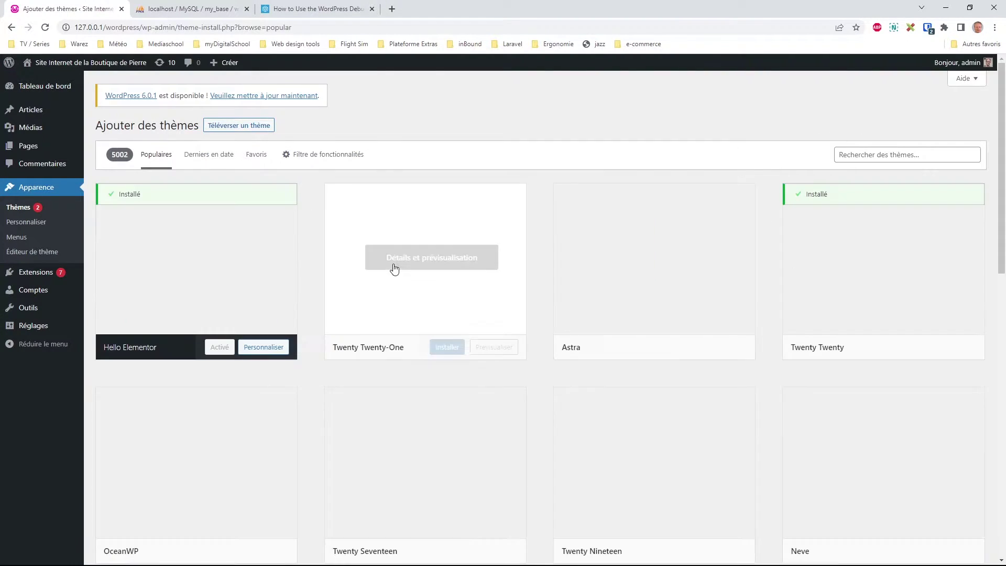
scroll(336, 349, "down", 4)
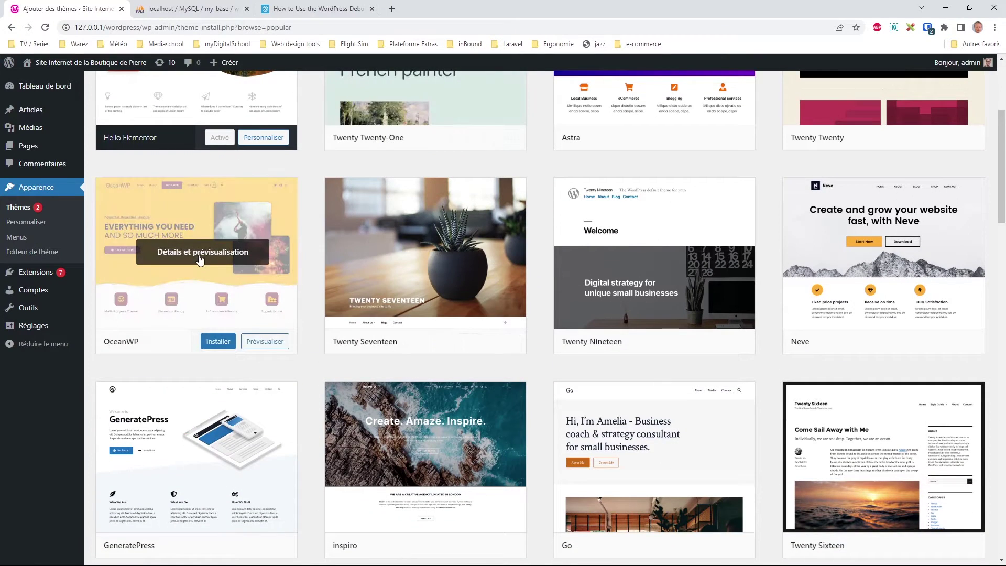
left_click(223, 343)
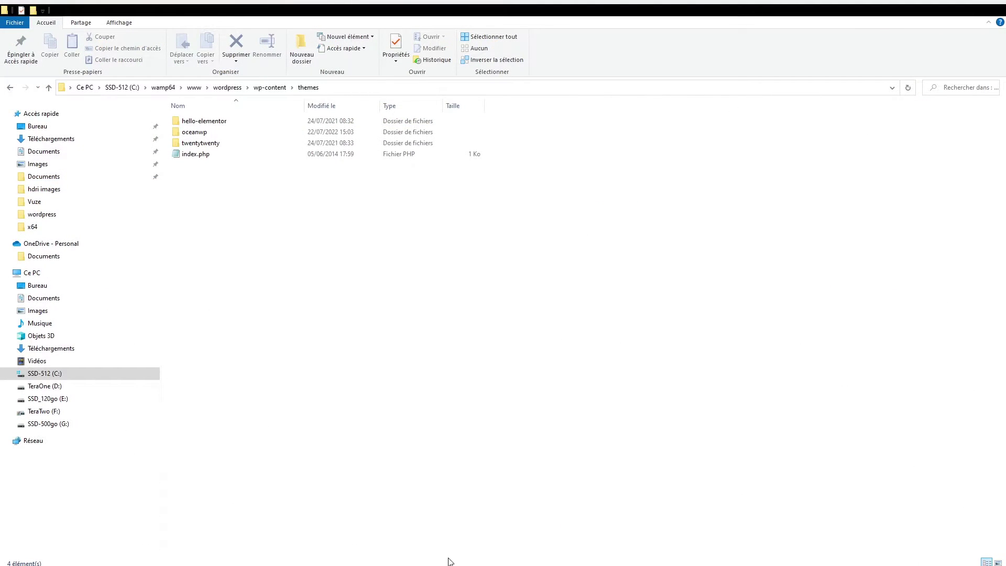
- Examine the files of the oceanwp theme folder in File Explorer and return to the themes folder
double_click(189, 132)
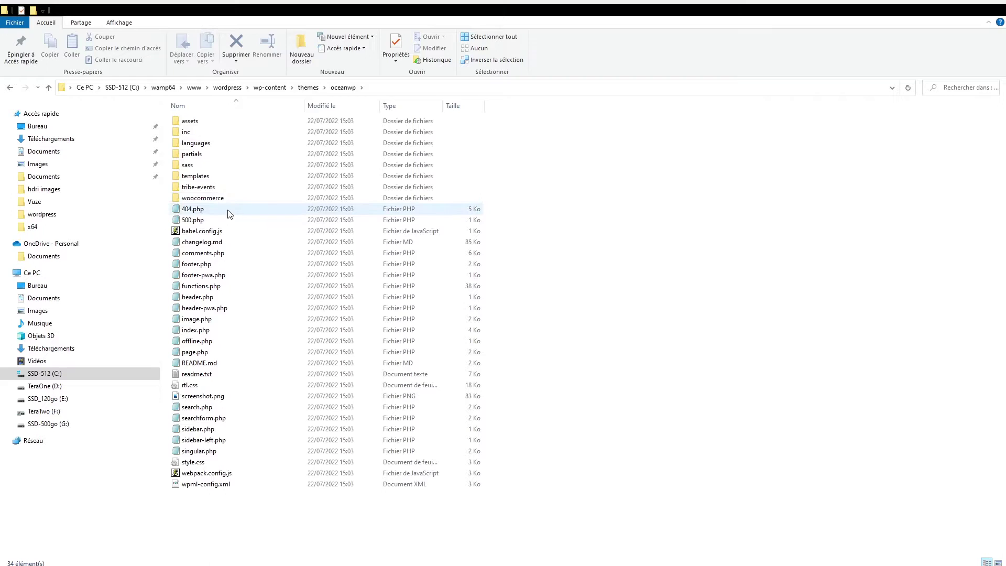
left_click(49, 87)
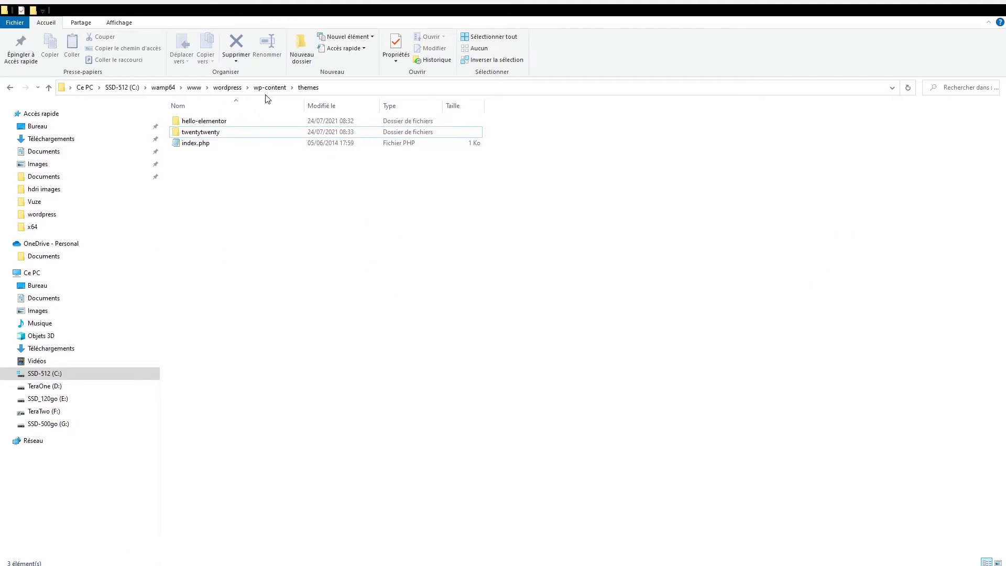
- Open the plugins folder in wp-content and rename the elementor folder as elementorOLD
left_click(269, 87)
double_click(256, 132)
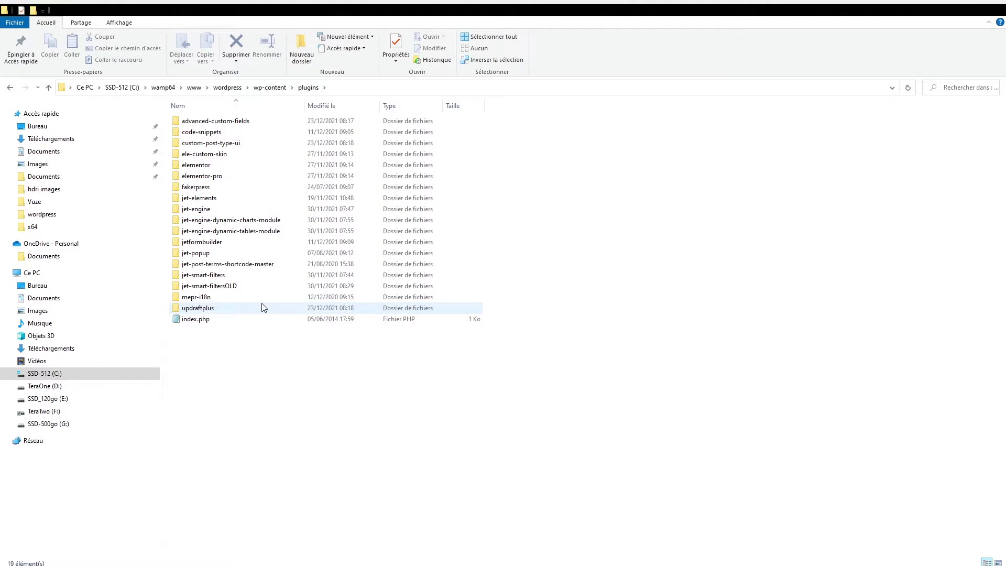
left_click(208, 169)
left_click(208, 169)
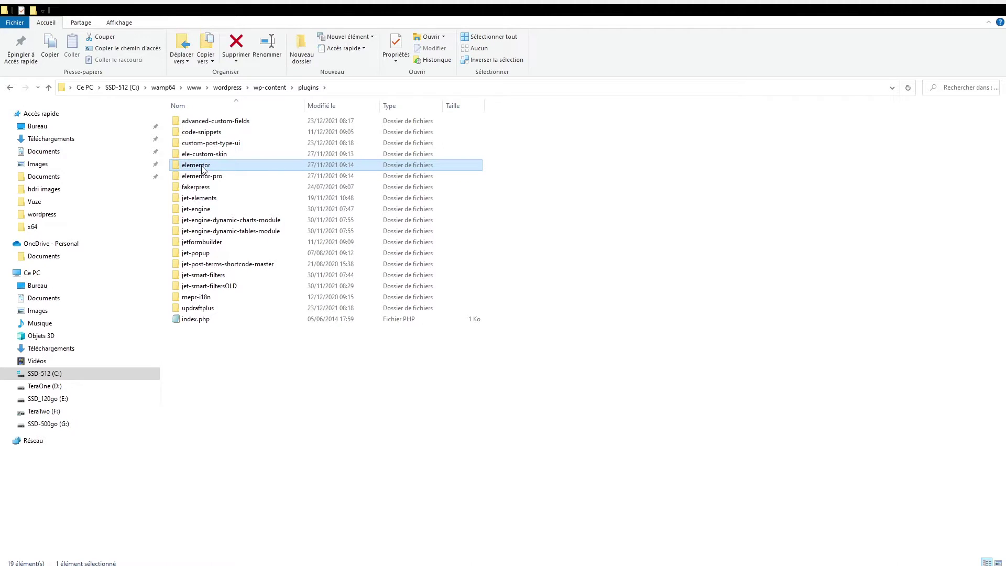
left_click(217, 166)
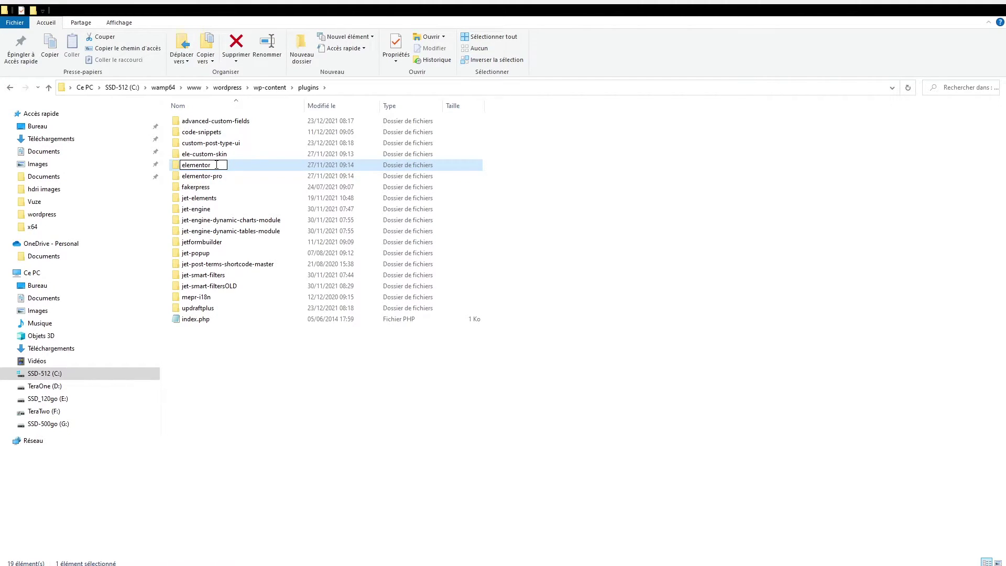
type("OLD")
left_click(291, 404)
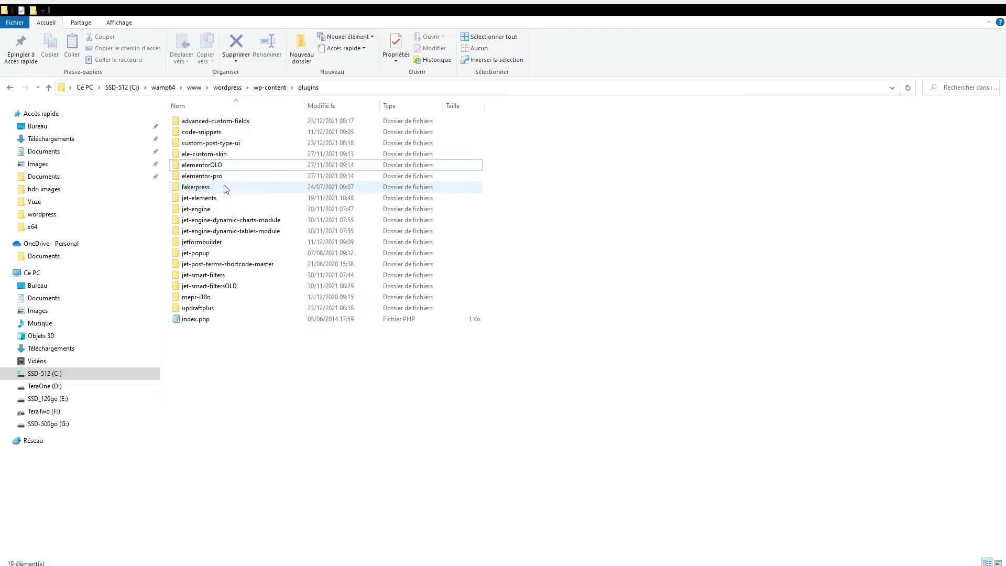
- Rename the elementorOLD folder back to elementor
left_click(215, 167)
left_click(217, 169)
key("End")
key("BackSpace")
key("BackSpace")
key("BackSpace")
left_click(289, 432)
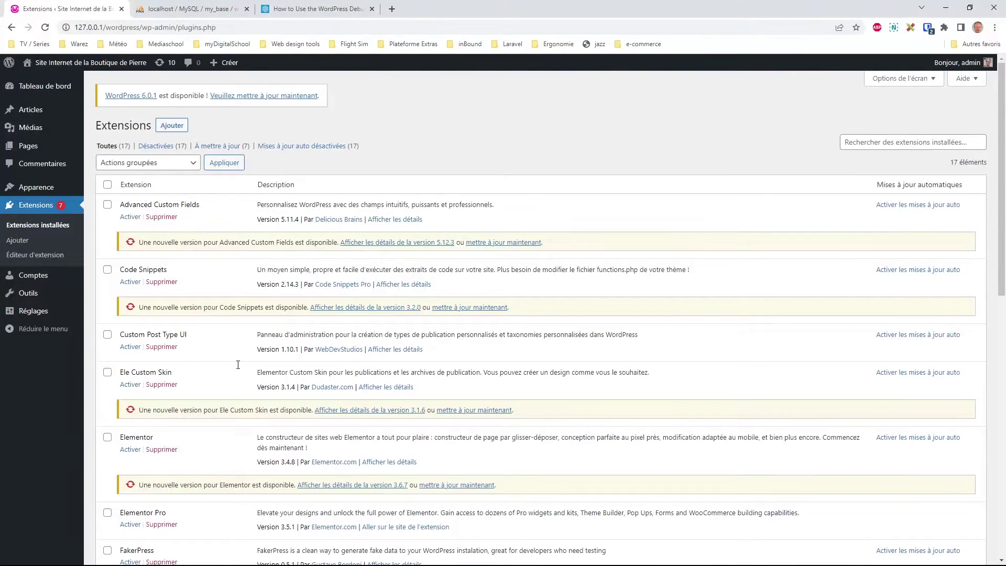
- Switch to the browser, reload and review the installed plugins list, and view the wp_options table in phpMyAdmin
key("F5")
left_click(45, 28)
scroll(220, 341, "down", 2)
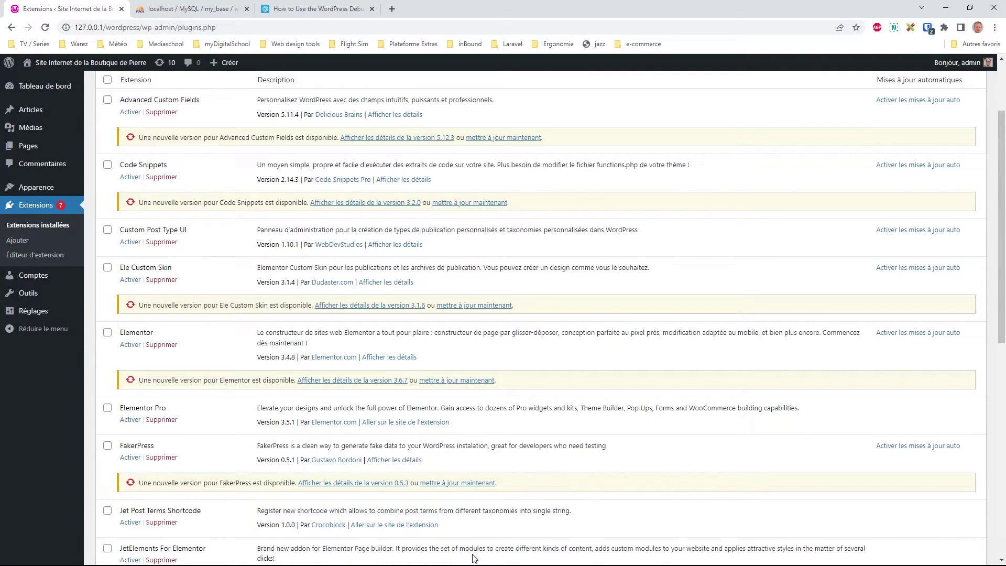
left_click(169, 9)
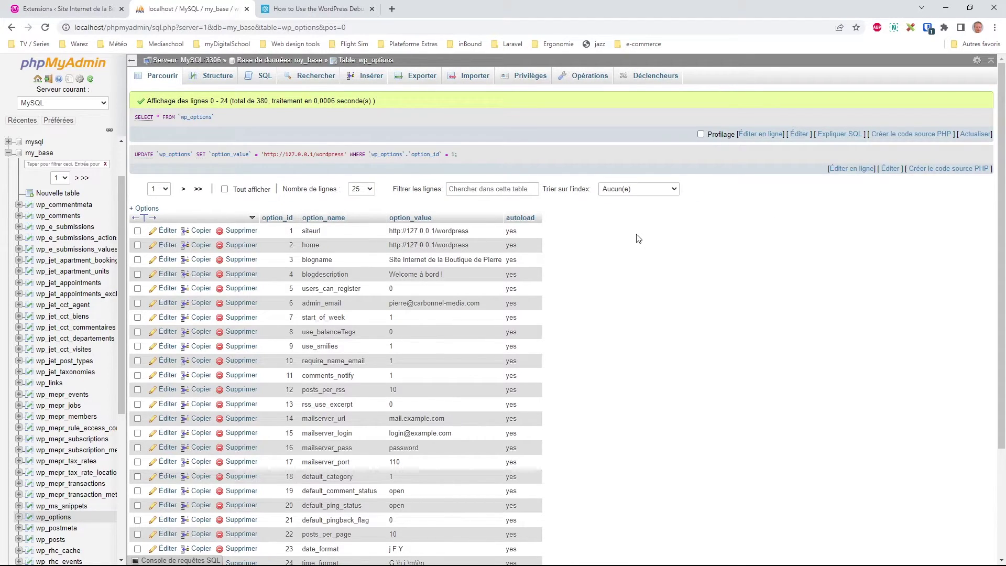
- Switch to File Explorer, go to the wordpress folder in www, and open wp-config.php in the browser
key("super+e")
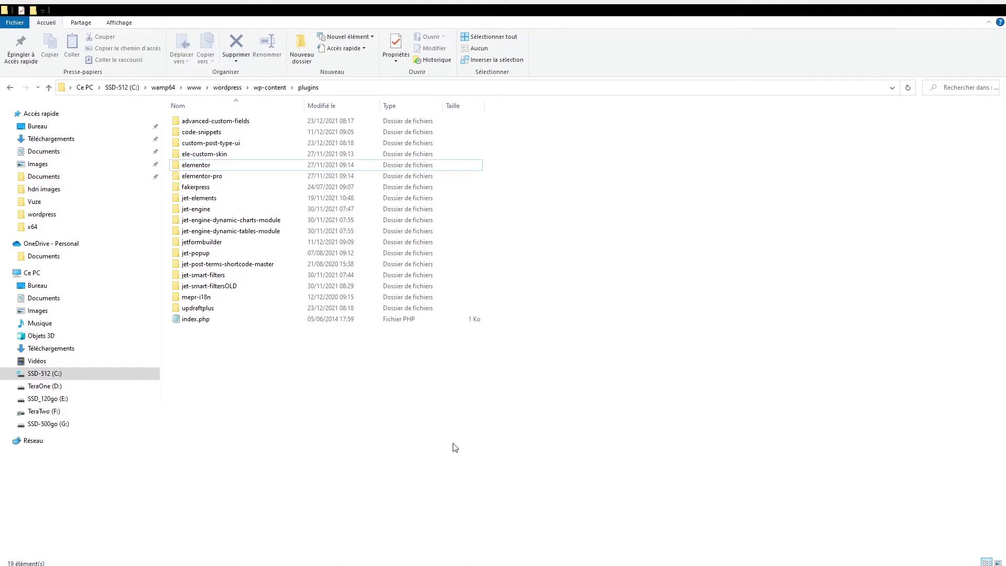
left_click(195, 88)
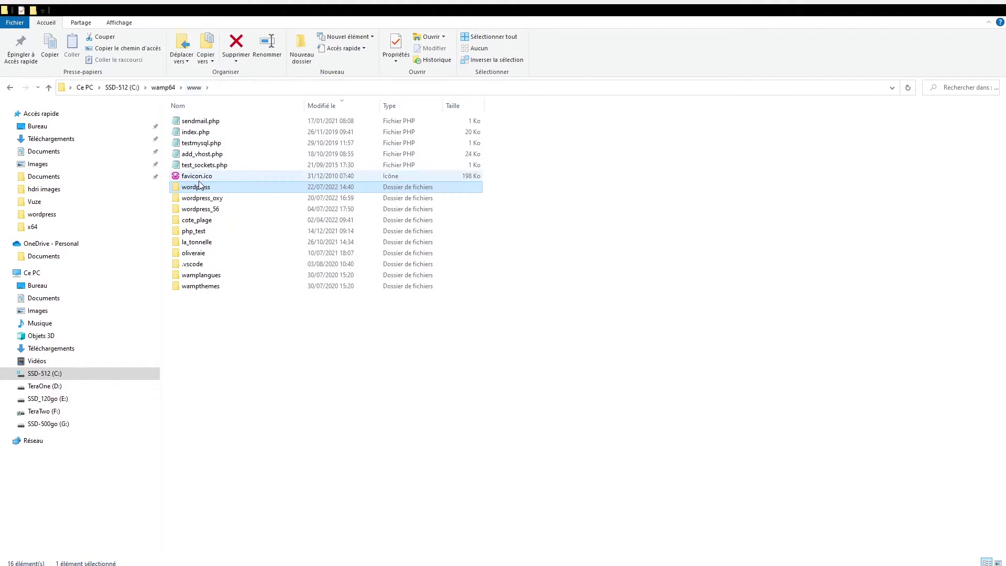
double_click(204, 191)
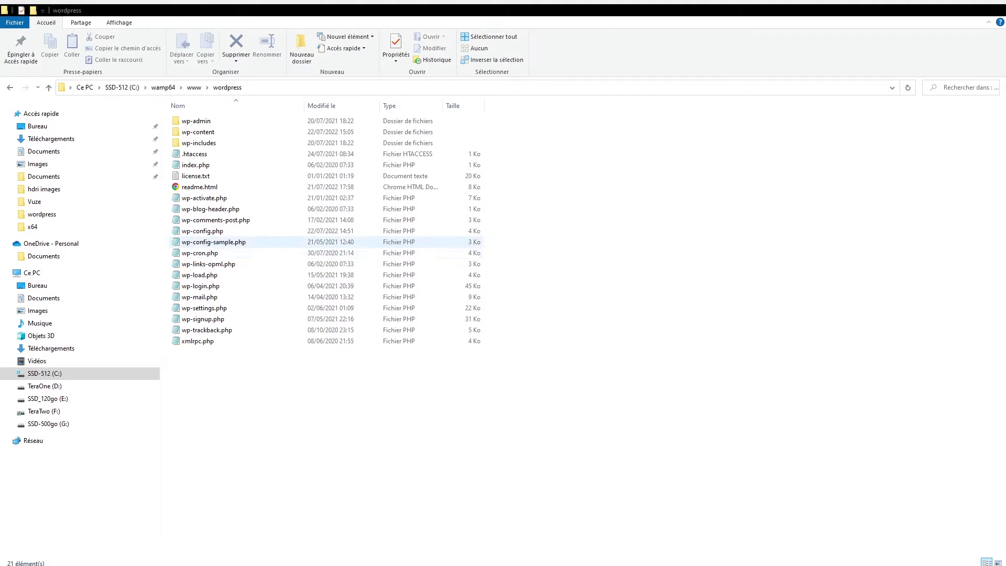
left_click(209, 231)
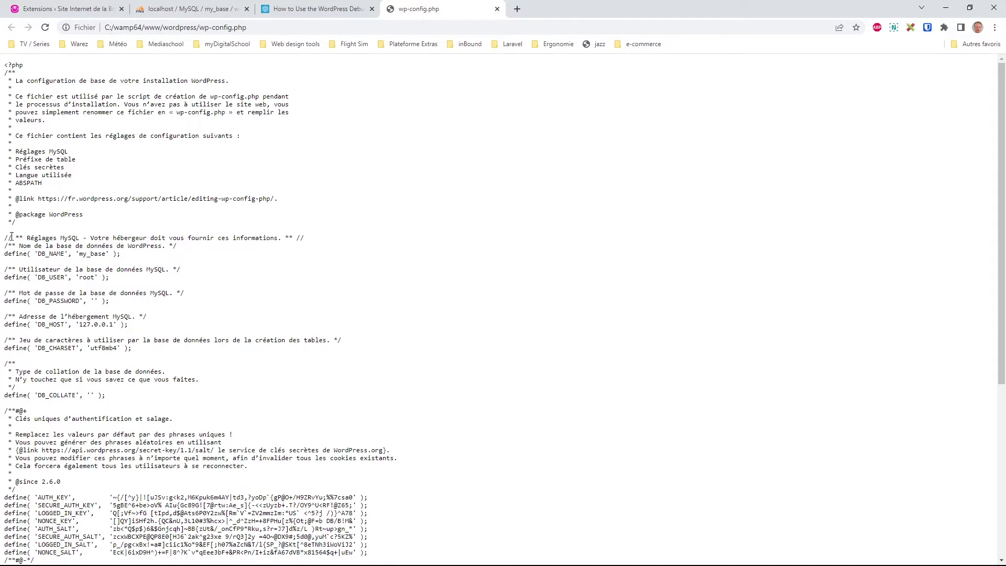
- Examine the introductory comment and the DB_NAME, DB_USER, DB_PASSWORD and DB_HOST definitions in wp-config.php
left_click_drag(32, 230, 4, 65)
left_click(64, 118)
left_click_drag(121, 254, 4, 252)
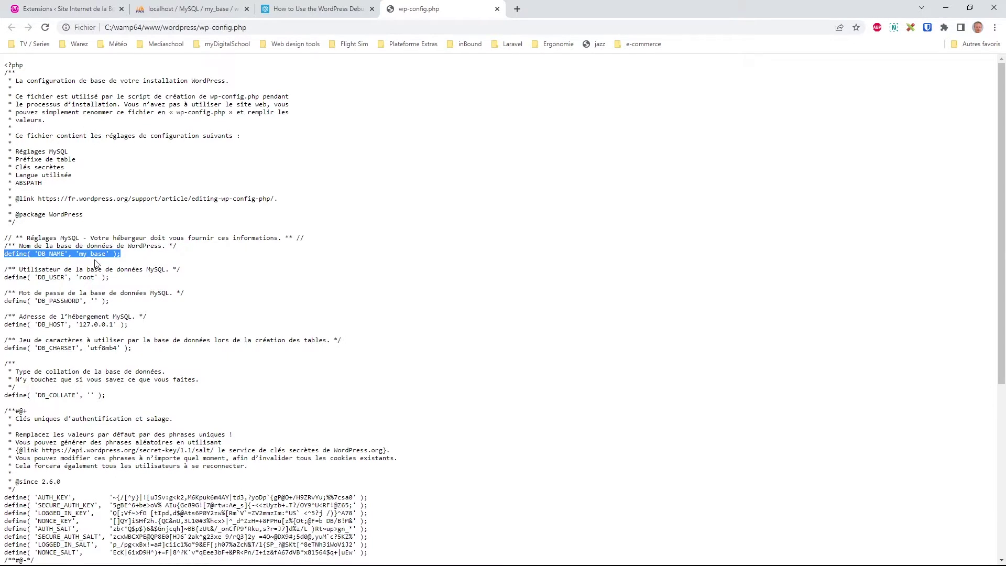
left_click(129, 256)
left_click_drag(136, 279, 3, 278)
left_click_drag(130, 303, 3, 301)
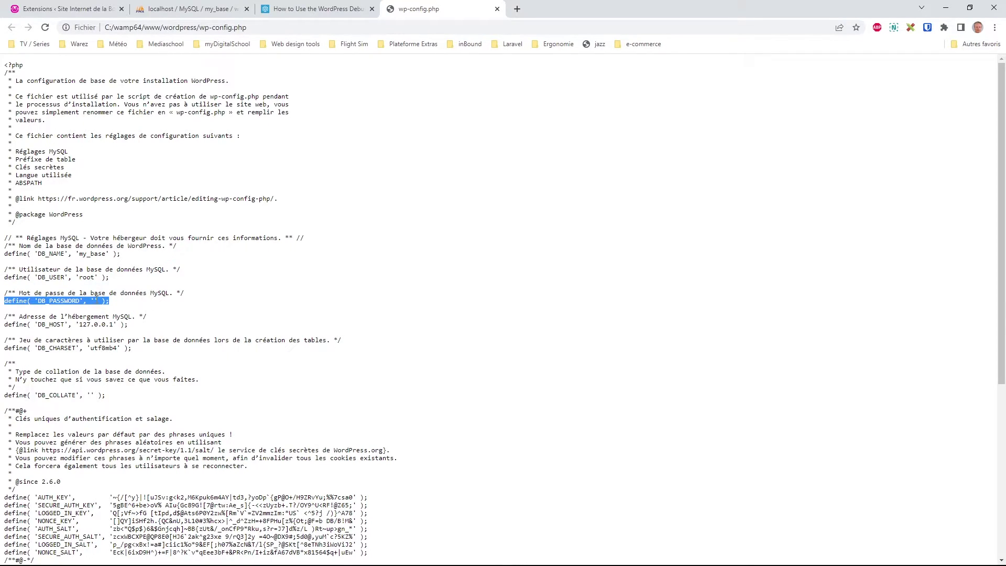
left_click(133, 303)
left_click_drag(135, 326, 6, 327)
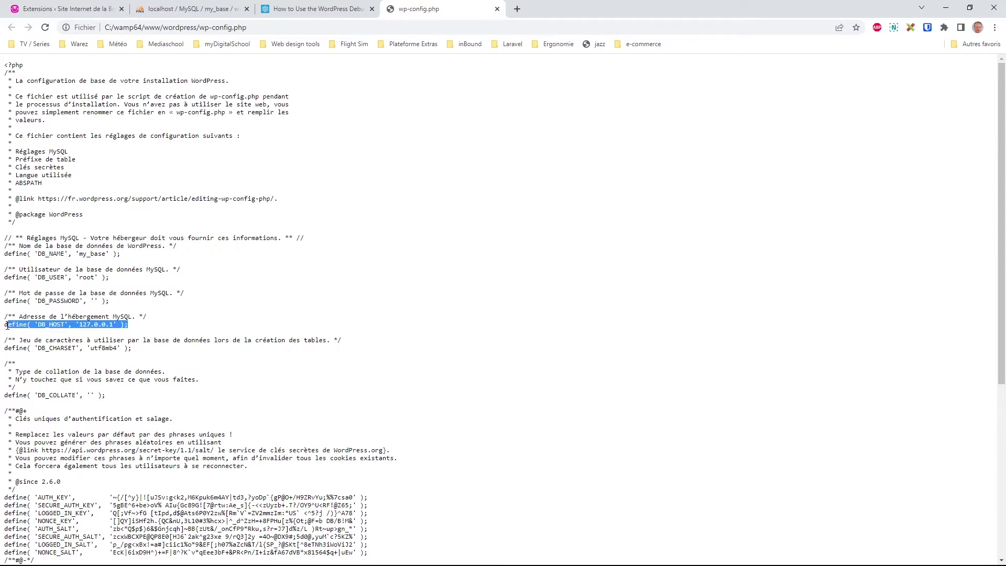
left_click(191, 325)
left_click_drag(142, 326, 3, 255)
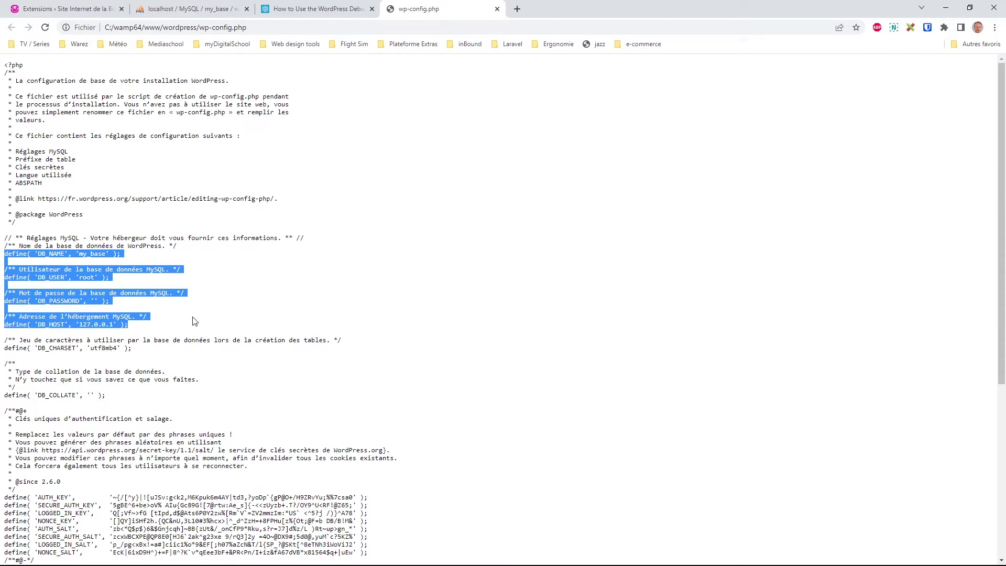
left_click(172, 309)
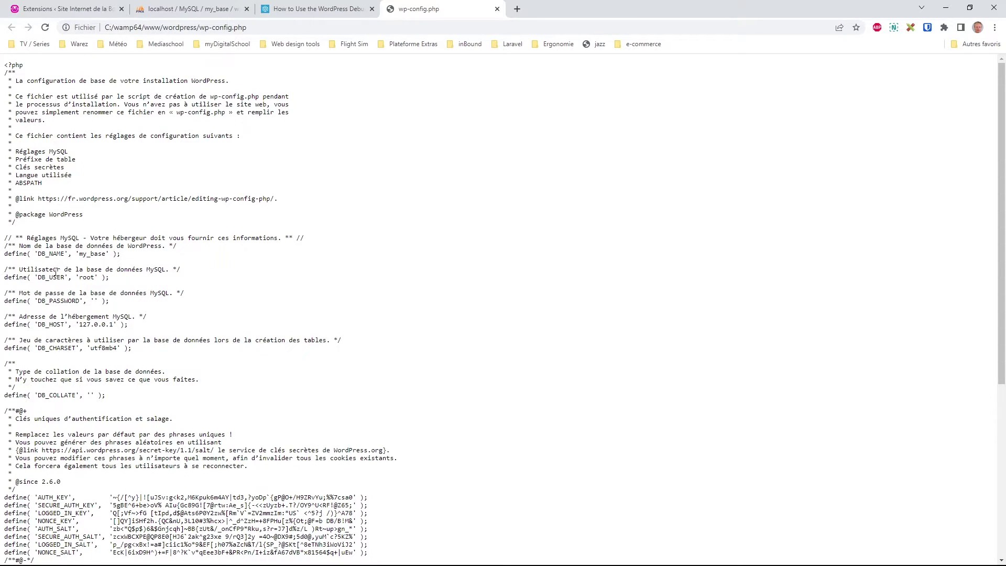
- Go through the database name, user, password and host lines of wp-config.php once more, one by one
left_click_drag(121, 254, 5, 257)
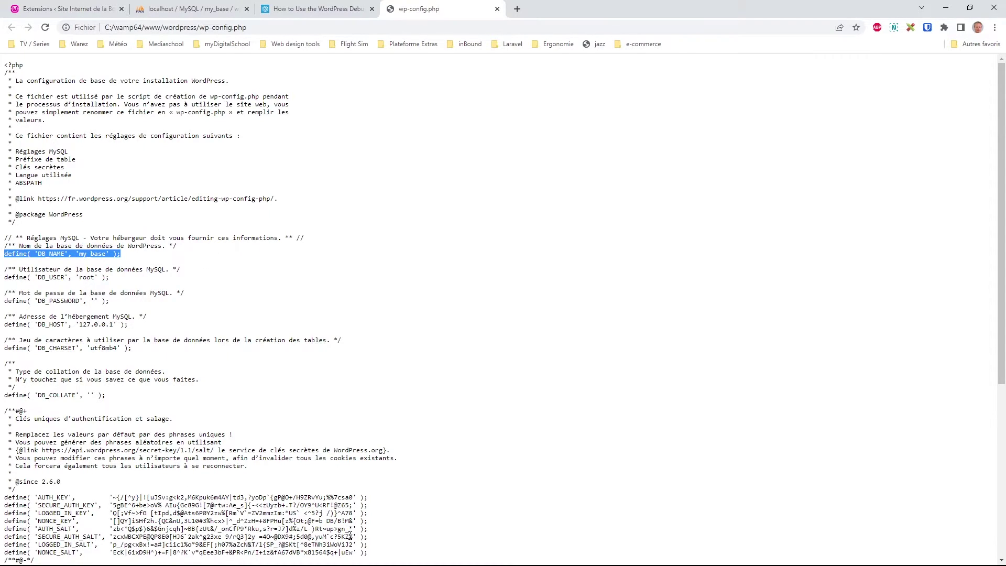
left_click_drag(124, 278, 8, 277)
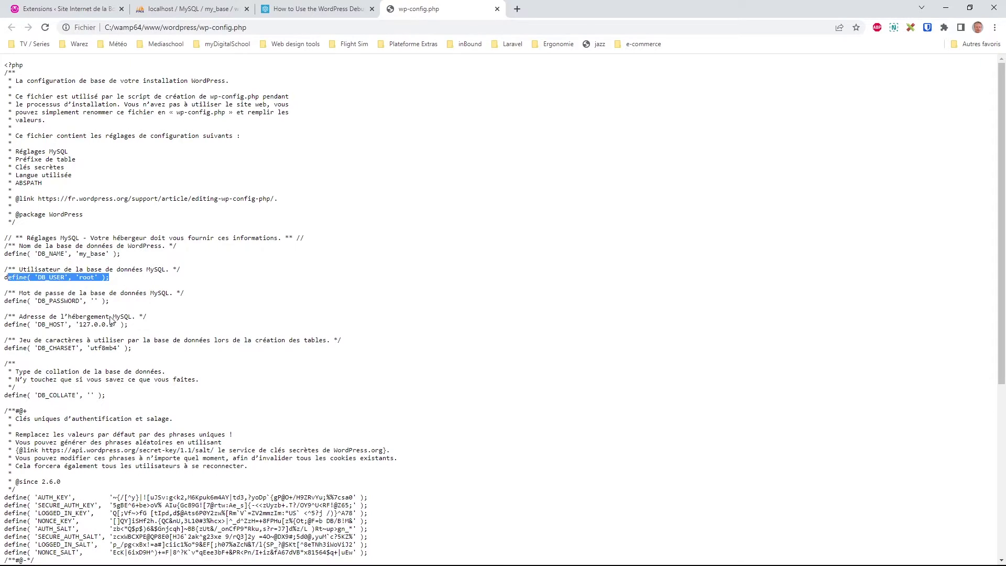
left_click_drag(142, 310, 5, 300)
left_click_drag(150, 325, 2, 328)
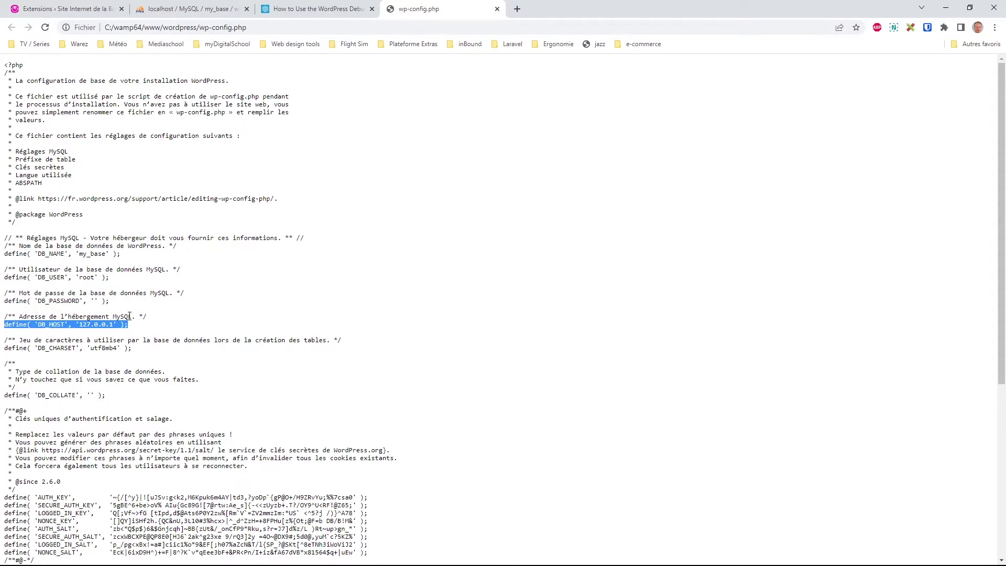
left_click(160, 332)
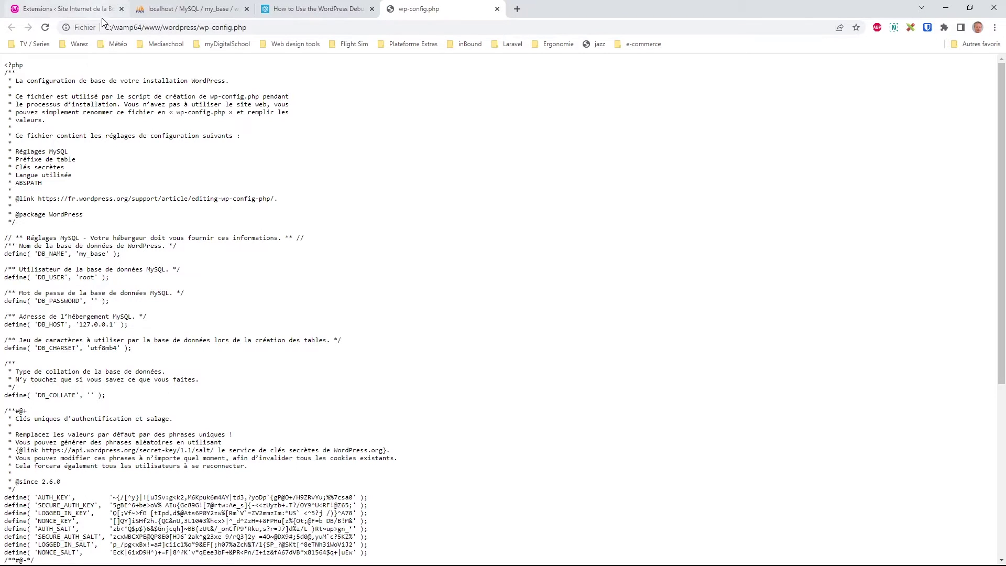
- Reload the WordPress plugins page, read the checks about credentials, hostname and database server, and reload it again
left_click(75, 10)
key("F5")
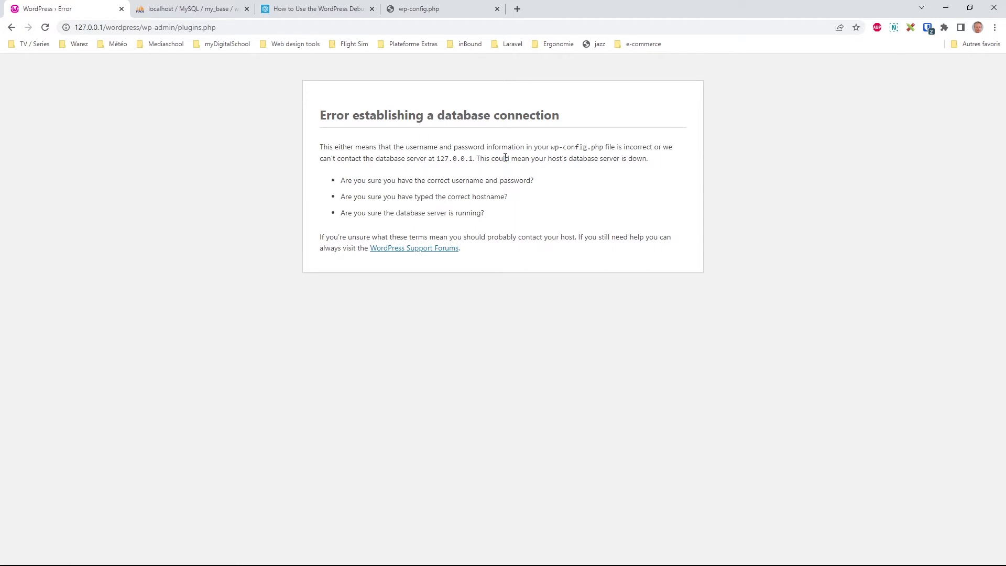
left_click_drag(532, 181, 362, 188)
left_click_drag(554, 184, 386, 181)
left_click_drag(526, 198, 386, 197)
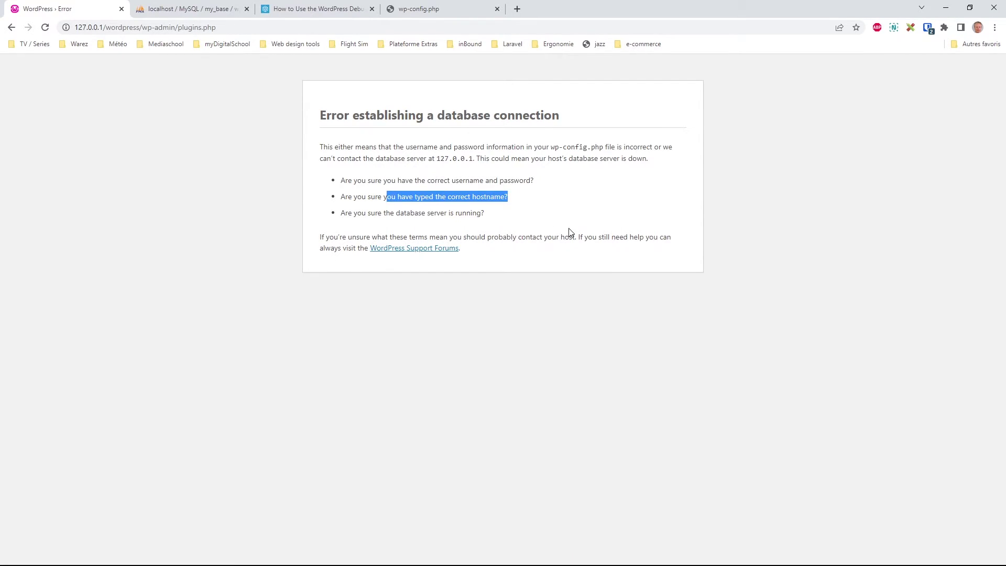
left_click(498, 214)
left_click_drag(490, 215, 366, 220)
left_click(417, 197)
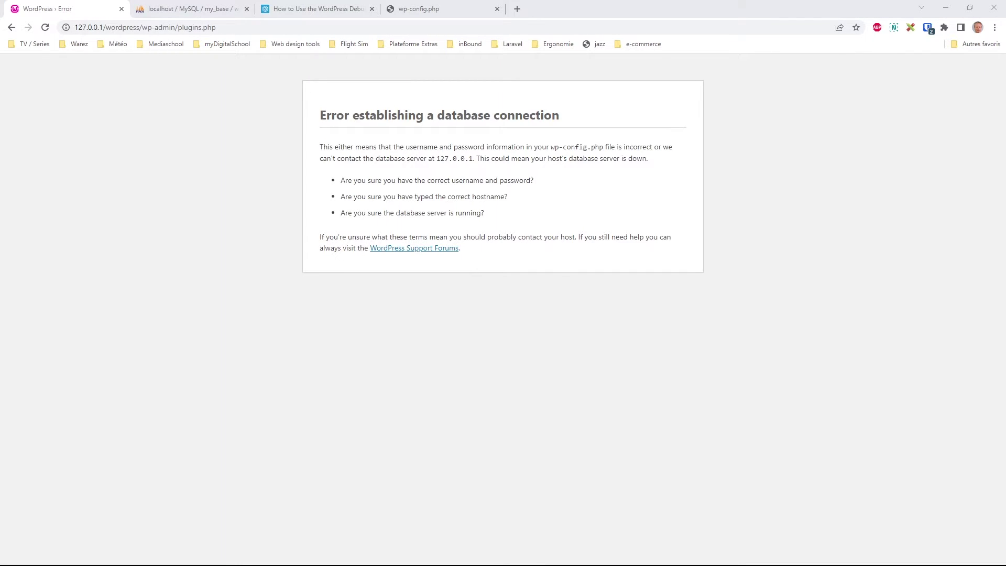
key("F5")
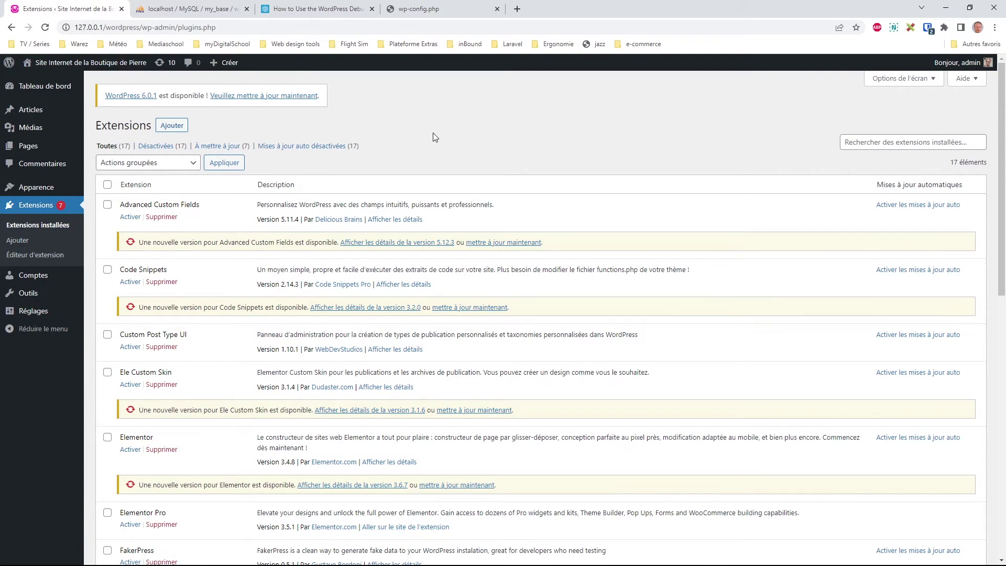
- Return to wp-config.php and examine its closing ABSPATH and wp-settings.php lines, the end-of-editing comment and the WP_DEBUG definition
key("ctrl+4")
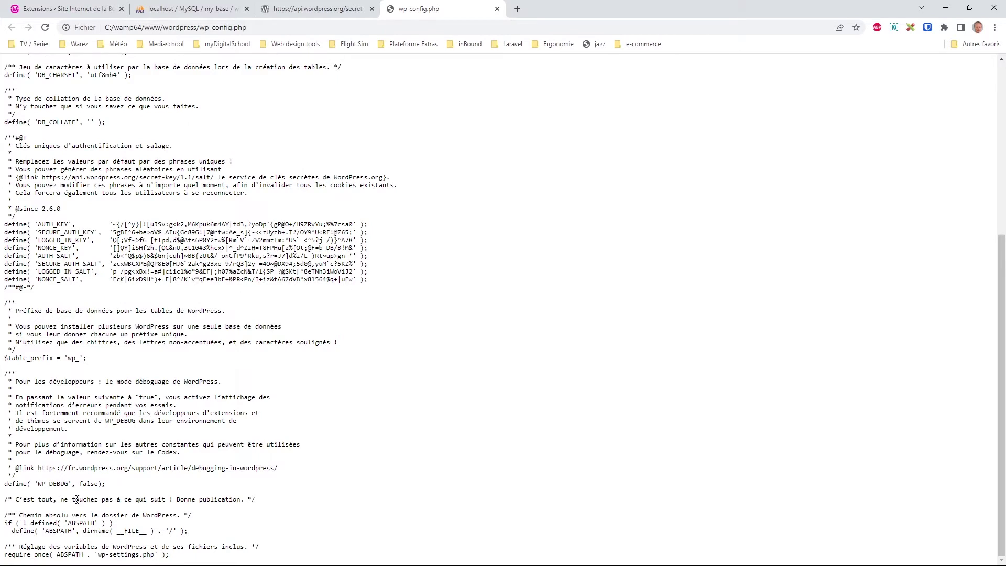
left_click_drag(6, 516, 170, 555)
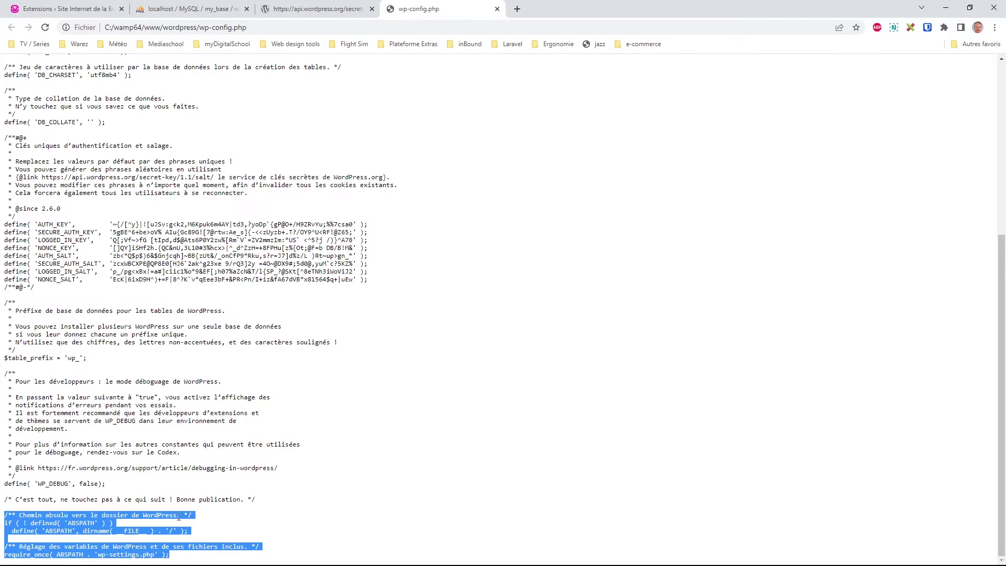
left_click(56, 554)
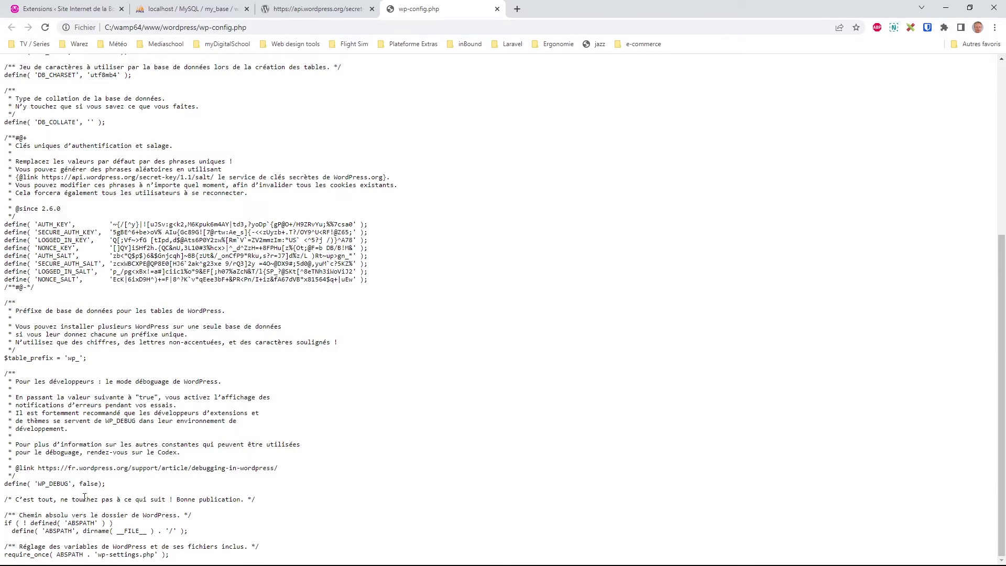
left_click_drag(84, 496, 12, 497)
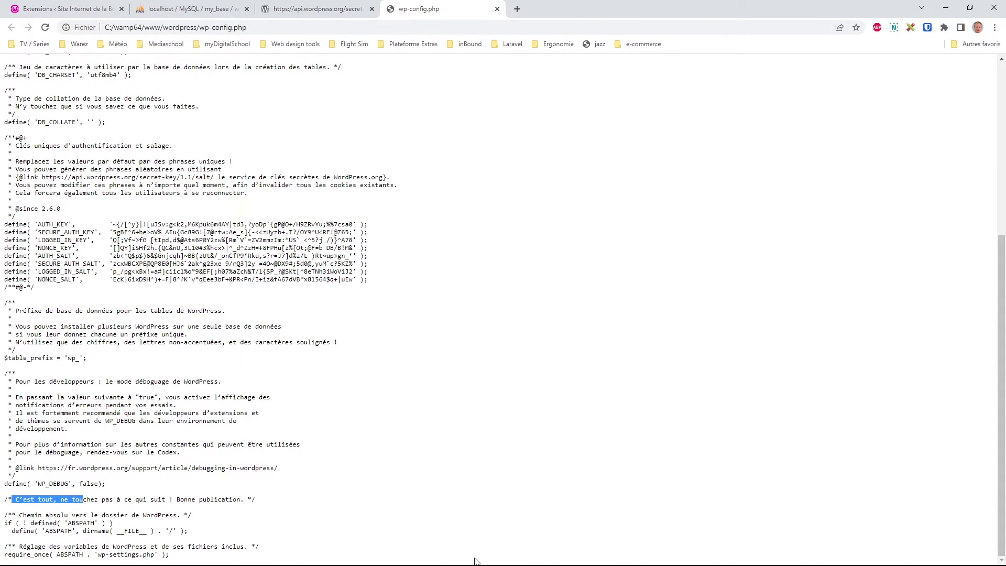
left_click(112, 487)
left_click_drag(106, 486, 4, 486)
left_click(114, 489)
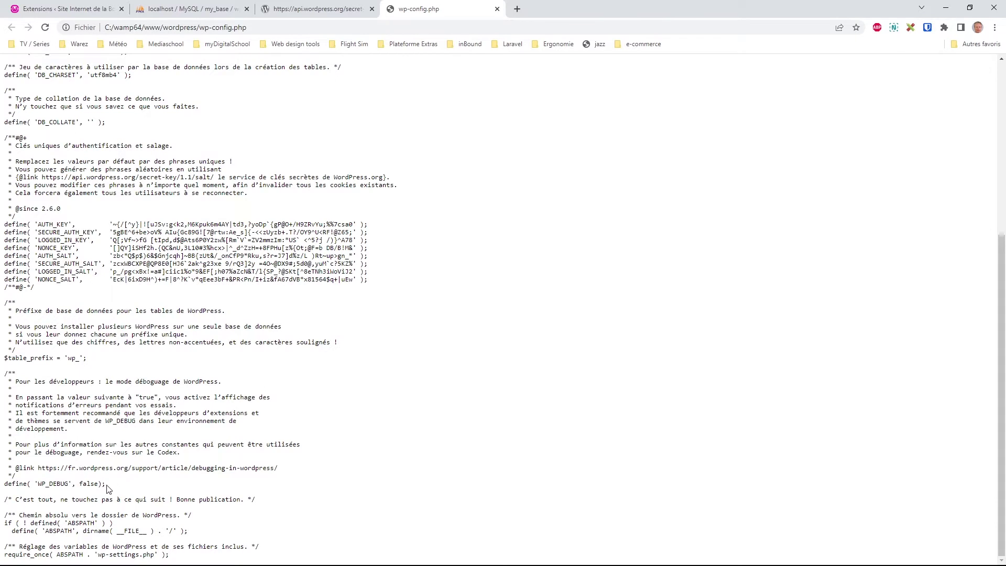